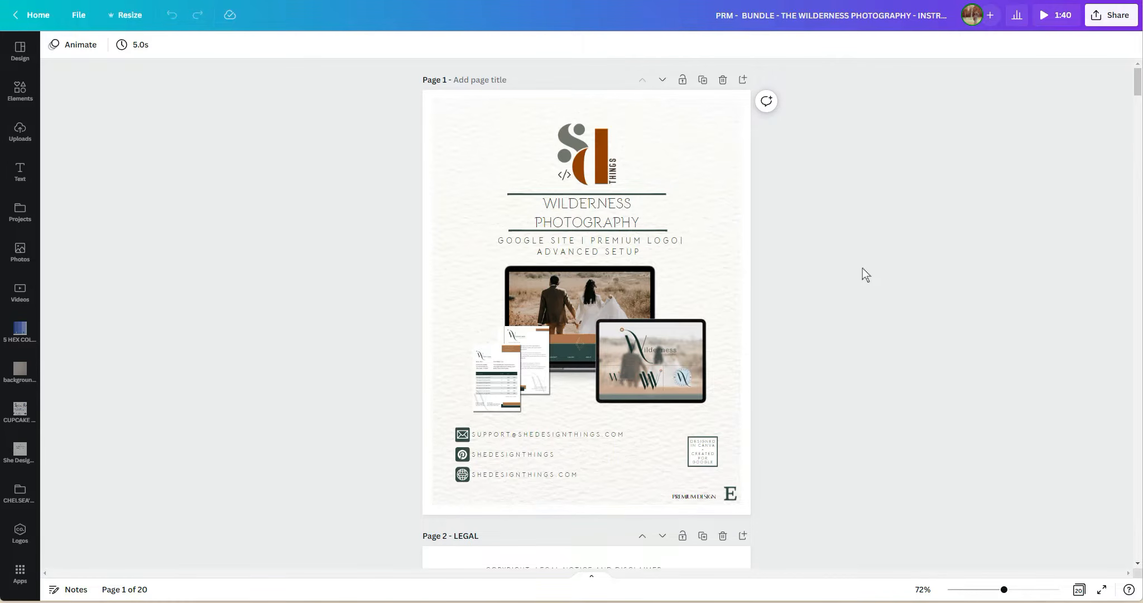
# Review the instruction guide from the cover through the Granting Access page, then check the Google Site button's link on page 4.
pyautogui.scroll(-7, 863, 268)
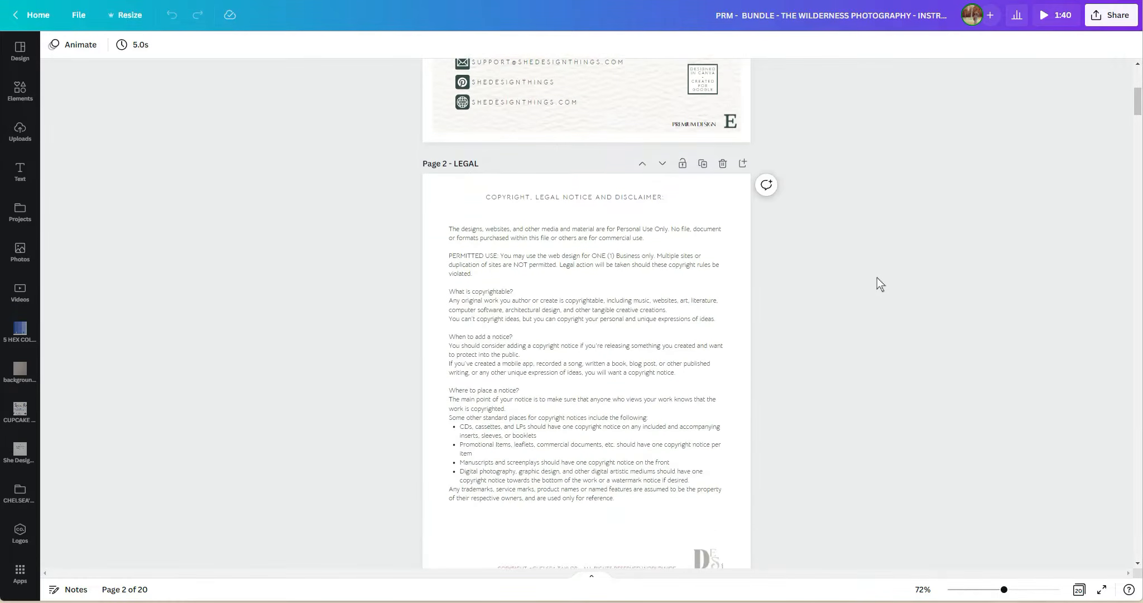
pyautogui.scroll(-8, 876, 284)
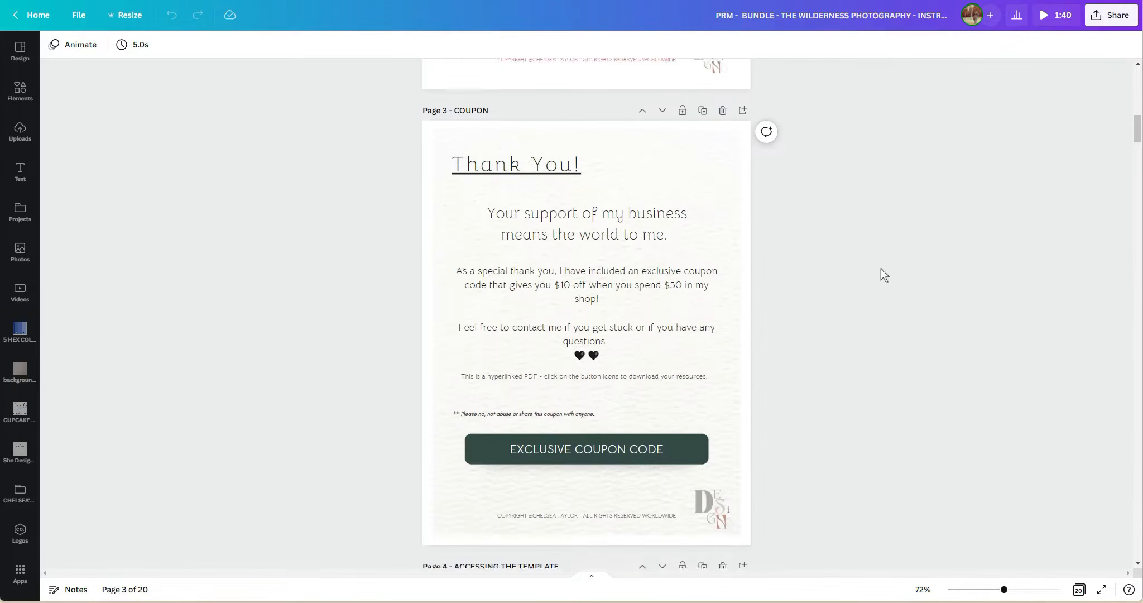
pyautogui.scroll(-3, 882, 267)
pyautogui.scroll(-8, 888, 262)
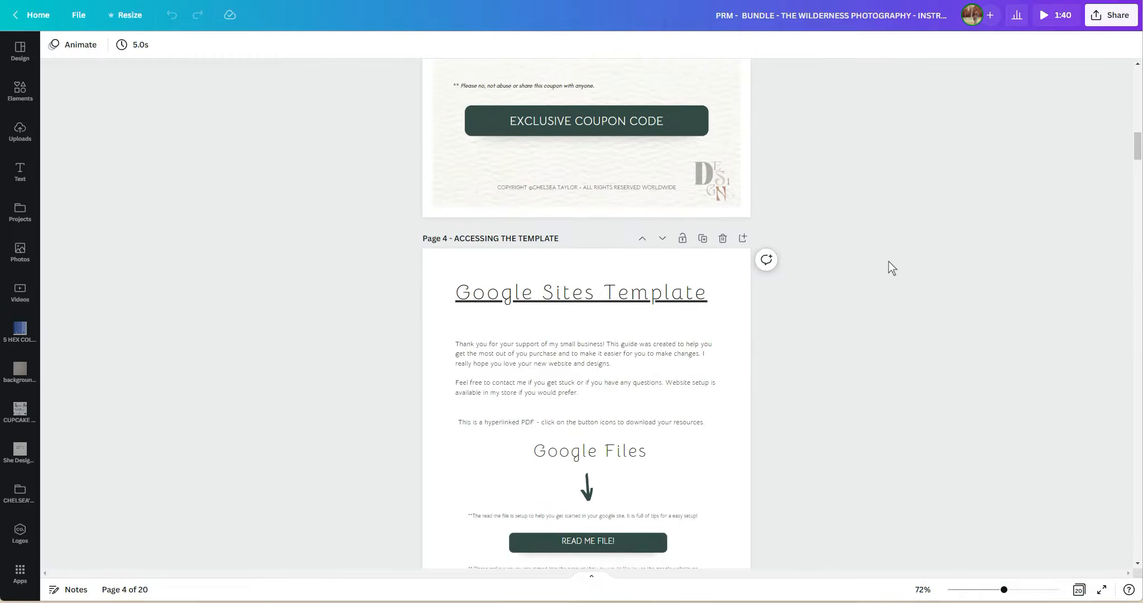
pyautogui.scroll(-6, 892, 261)
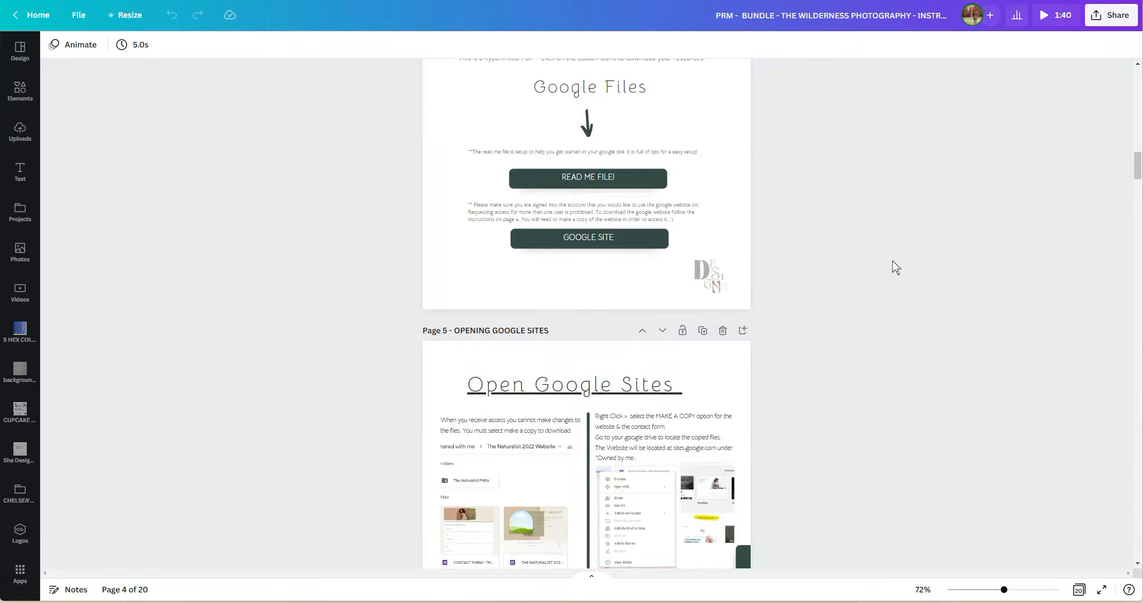
pyautogui.scroll(-8, 892, 261)
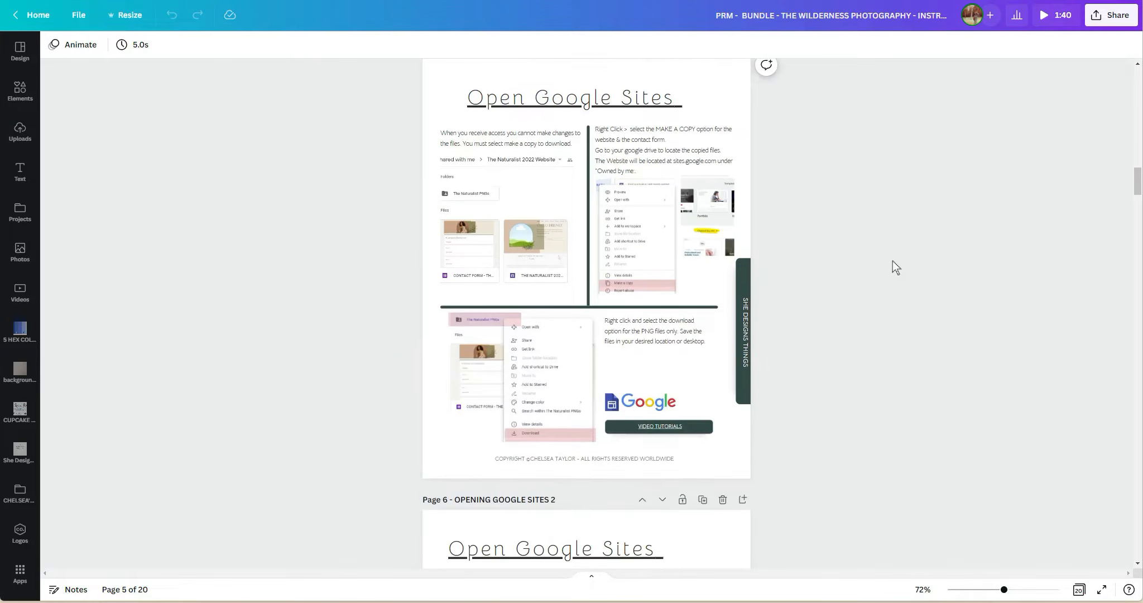
pyautogui.scroll(-9, 892, 260)
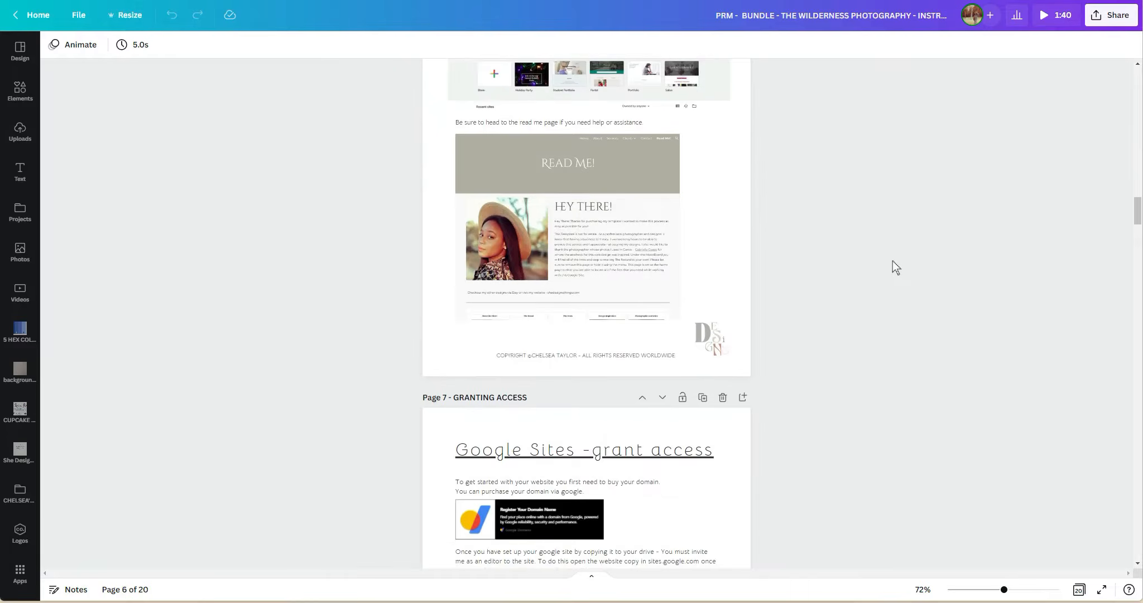
pyautogui.scroll(20, 734, 231)
pyautogui.scroll(4, 733, 237)
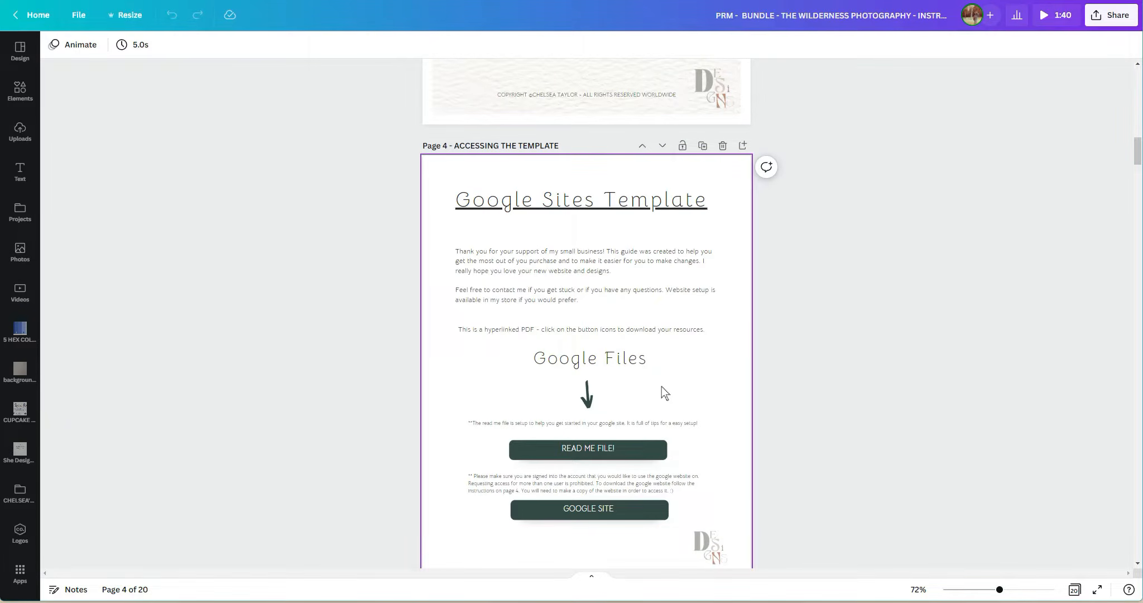
pyautogui.scroll(-2, 505, 310)
pyautogui.scroll(2, 502, 306)
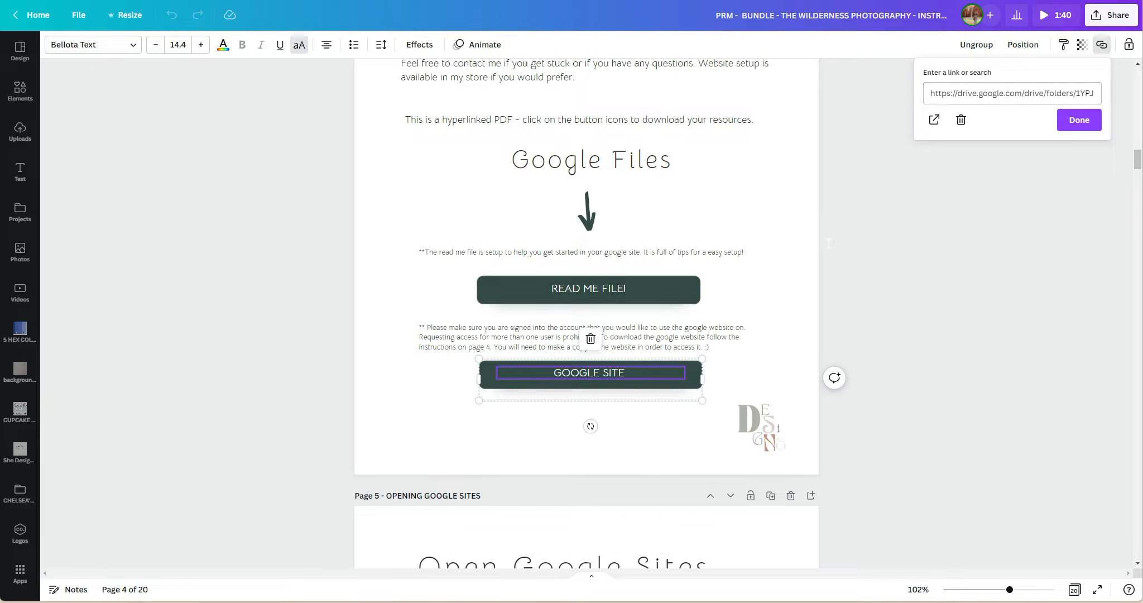
pyautogui.click(773, 246)
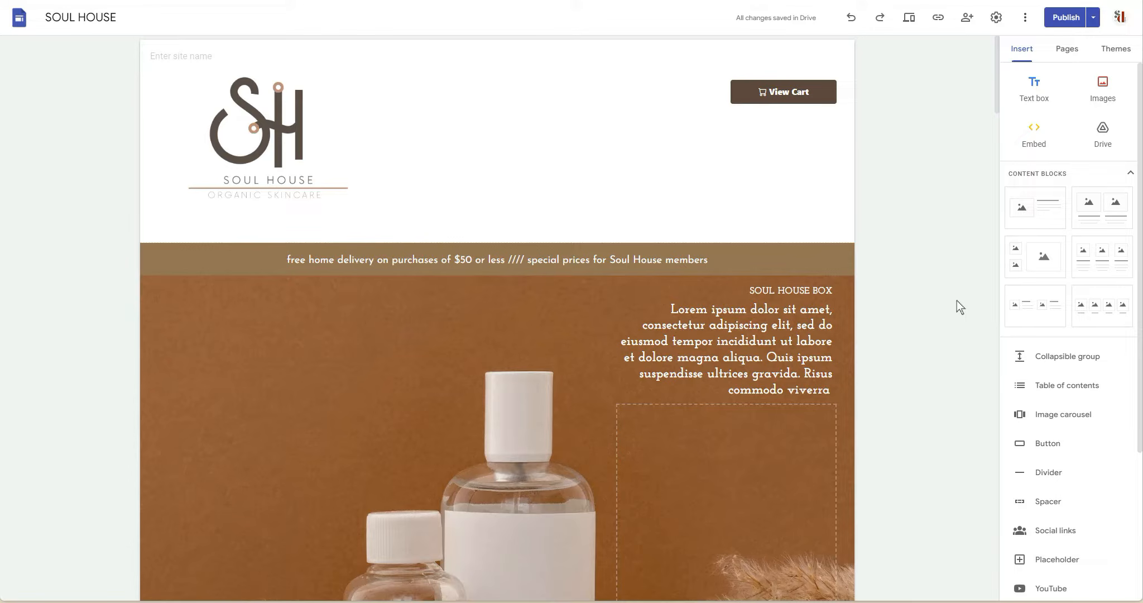
# In Google Sites, skim the SOUL HOUSE home page down to the newsletter sign-up section and back to its header and hero banner.
pyautogui.scroll(-15, 953, 310)
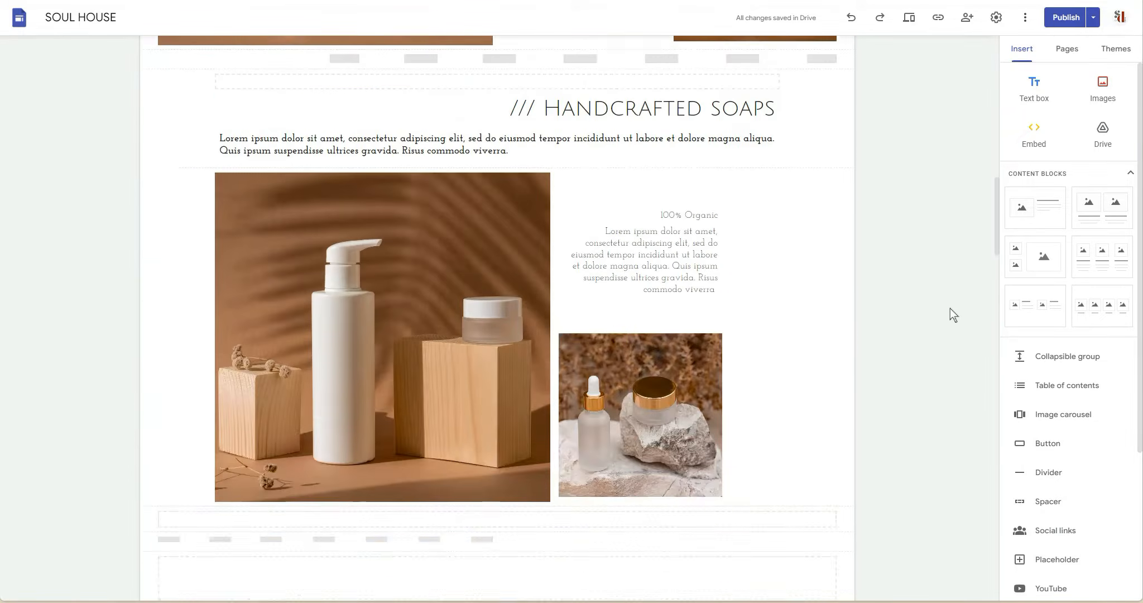
pyautogui.scroll(-20, 950, 309)
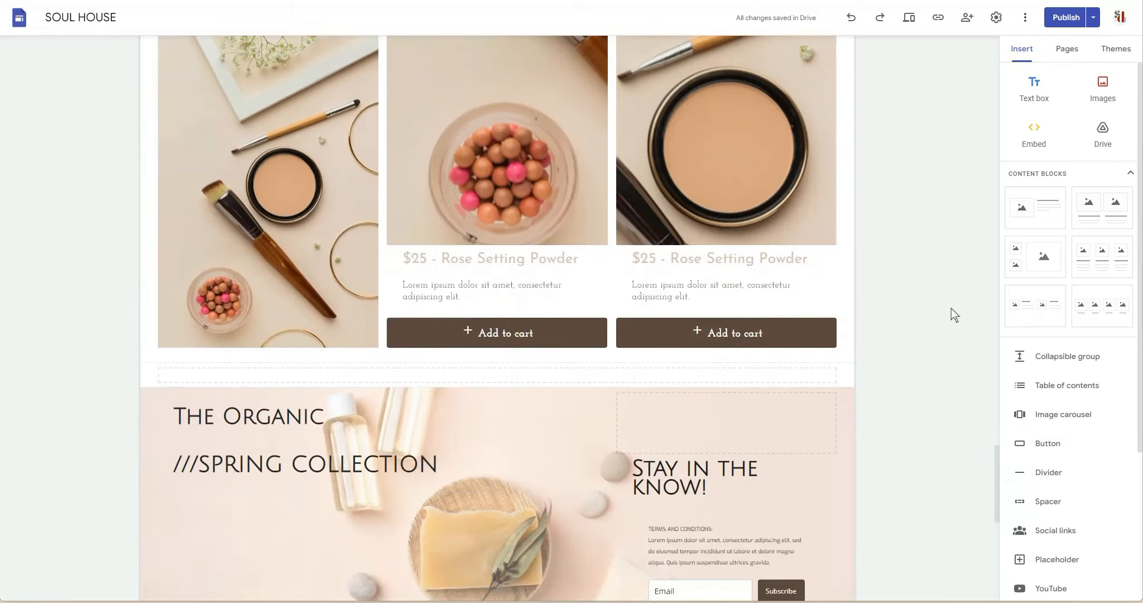
pyautogui.scroll(-3, 951, 309)
pyautogui.scroll(20, 950, 307)
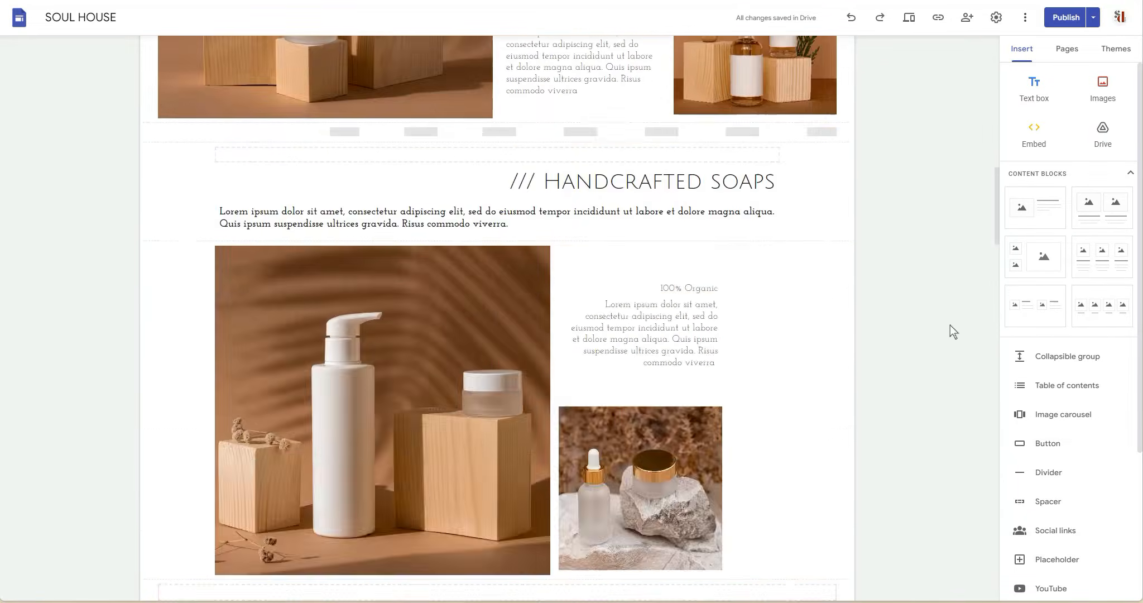
pyautogui.scroll(3, 950, 326)
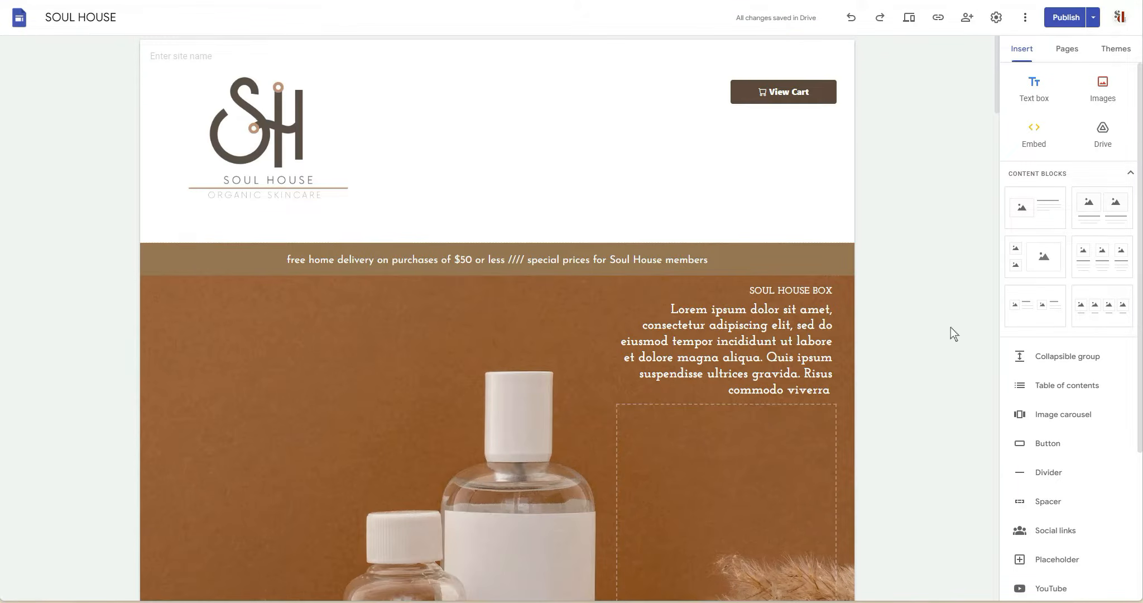
pyautogui.scroll(-4, 951, 333)
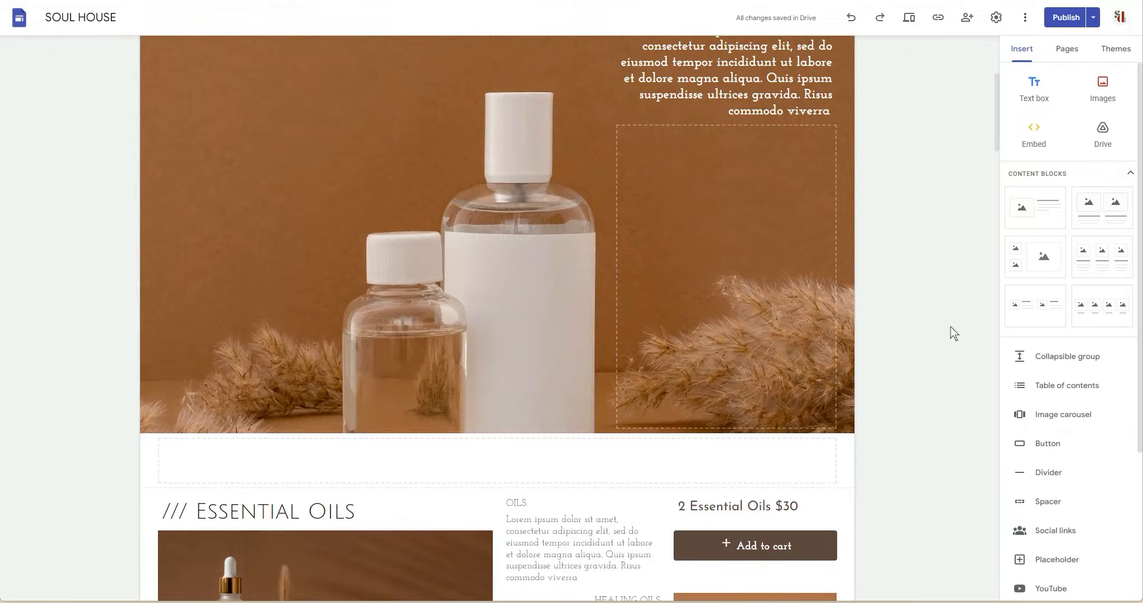
pyautogui.scroll(3, 950, 325)
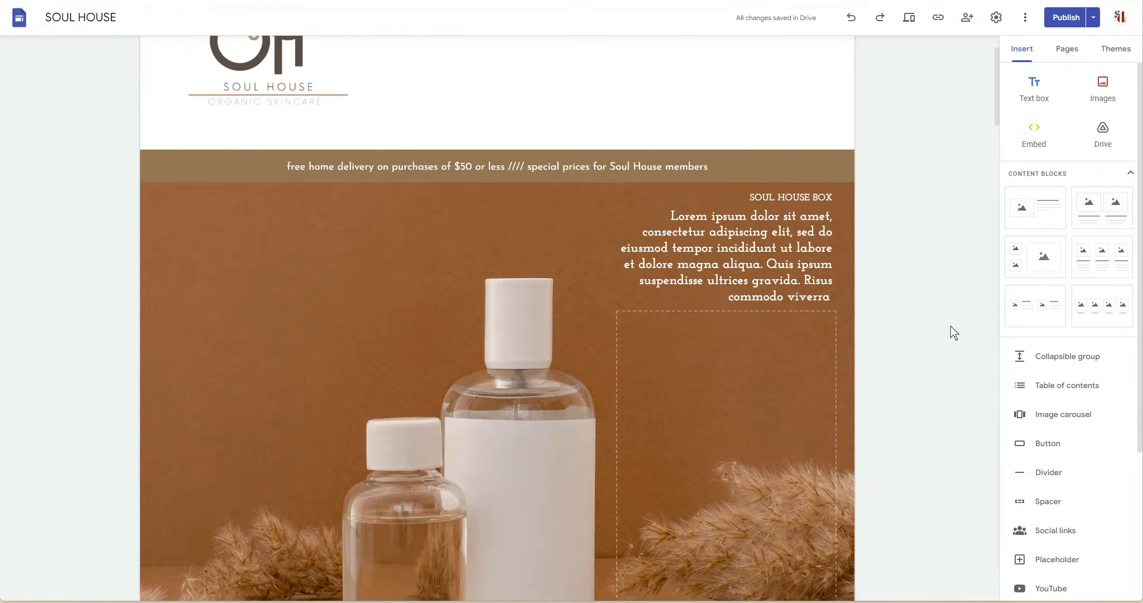
pyautogui.scroll(-3, 951, 320)
pyautogui.scroll(3, 954, 301)
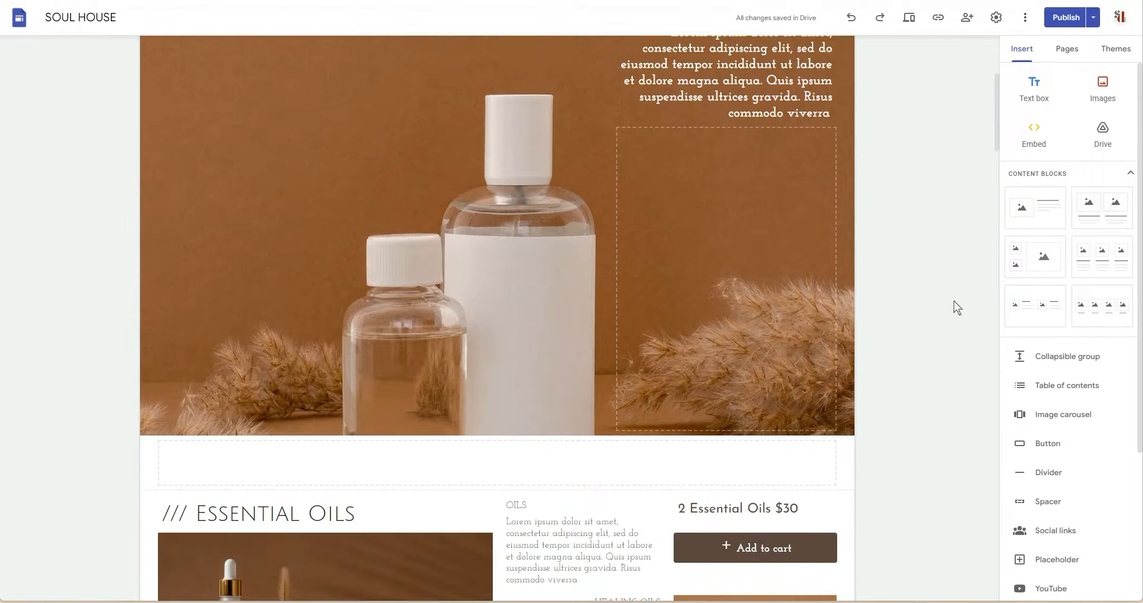
# Examine the home page sections in order: essential oils, handcrafted soaps, boutique line, new product launch, setting powders and spring collection.
pyautogui.scroll(-3, 954, 302)
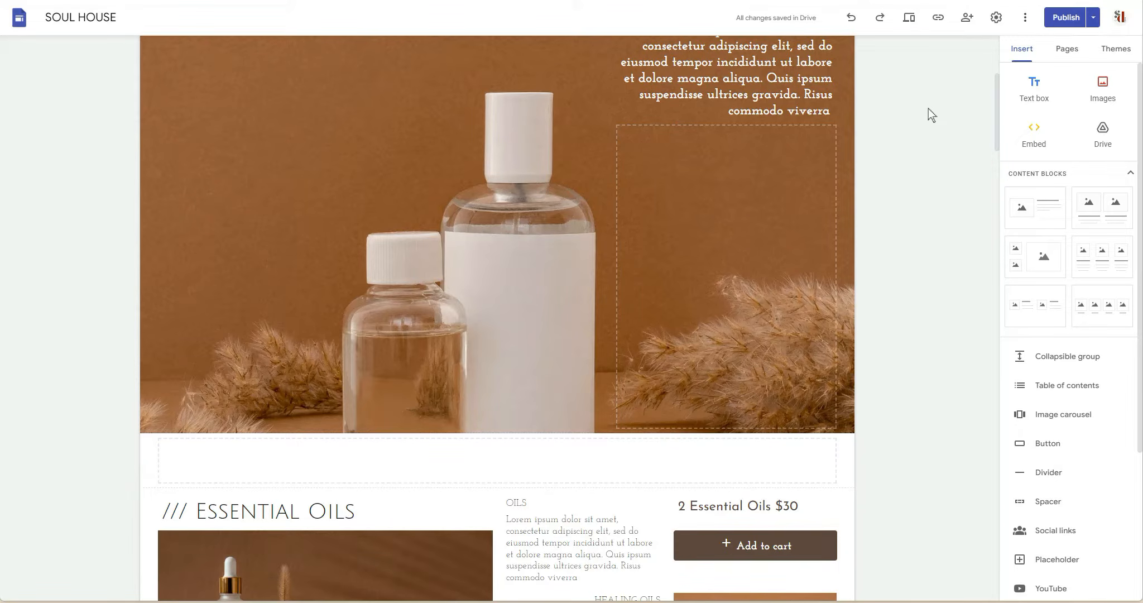
pyautogui.scroll(-10, 928, 109)
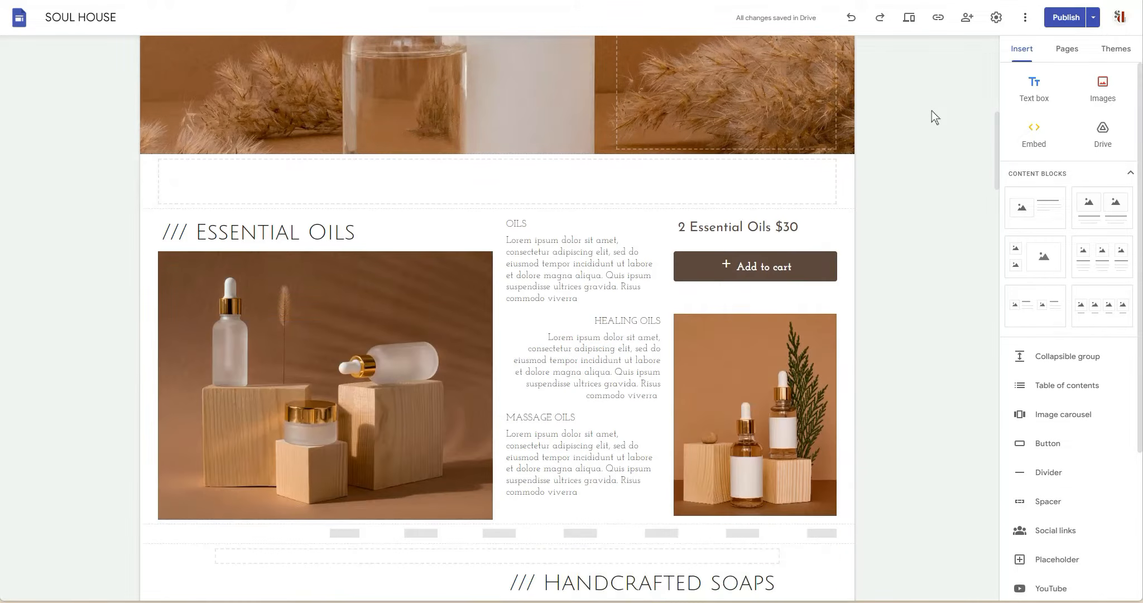
pyautogui.scroll(-2, 932, 110)
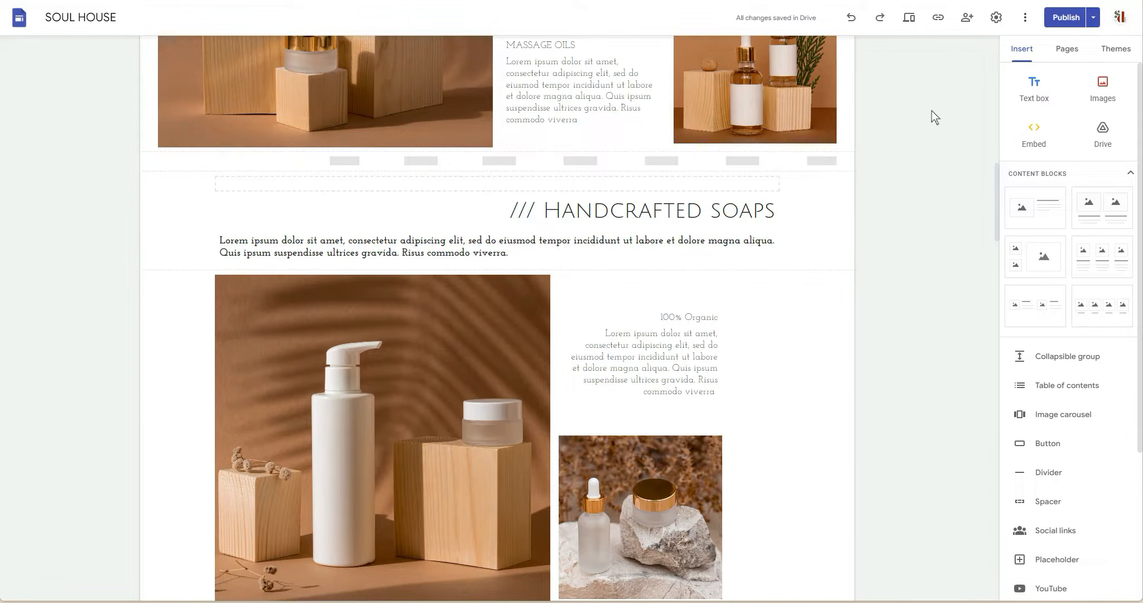
pyautogui.scroll(-8, 932, 110)
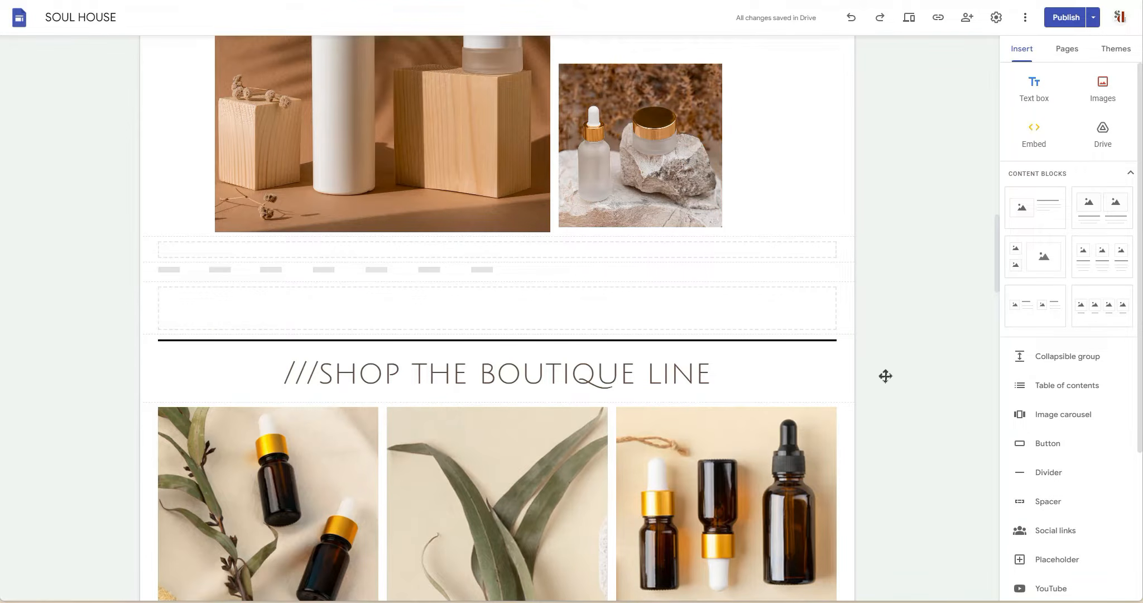
pyautogui.scroll(-12, 887, 346)
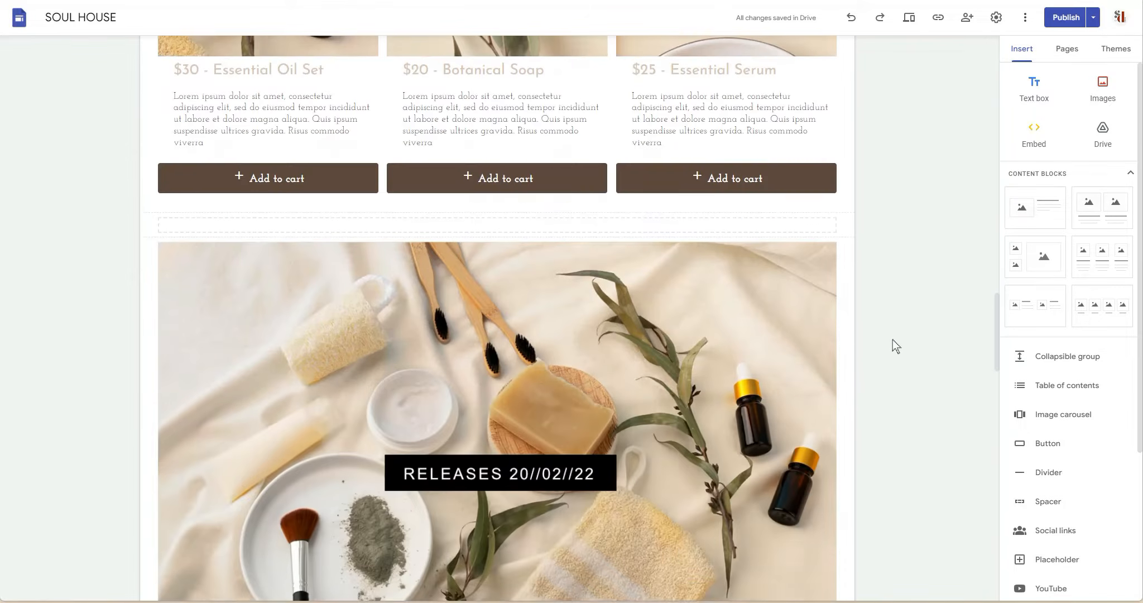
pyautogui.scroll(-10, 892, 338)
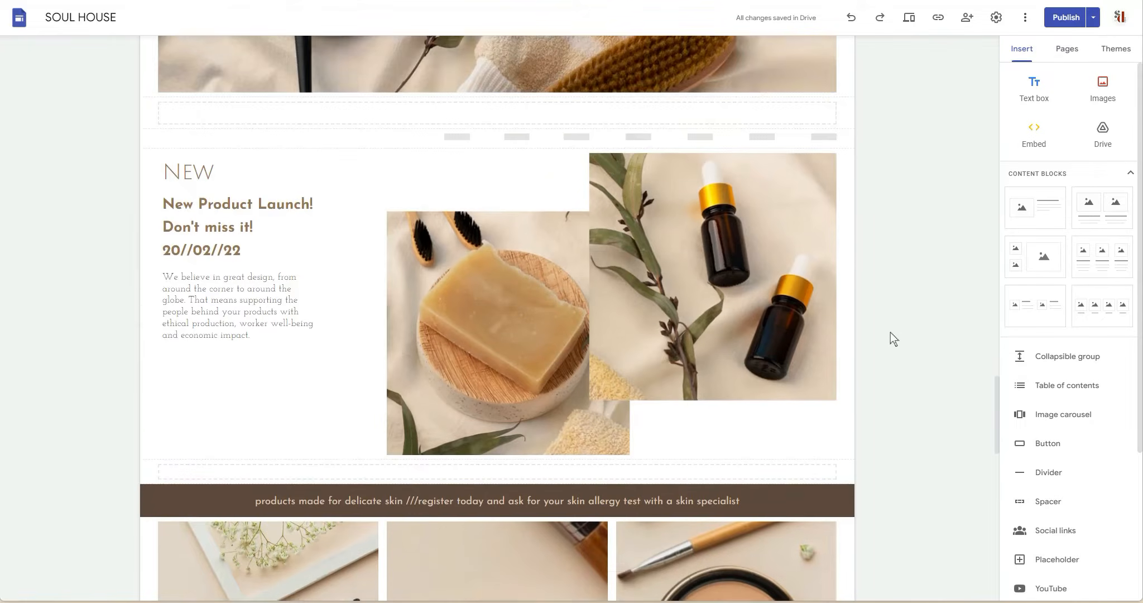
pyautogui.scroll(-14, 889, 332)
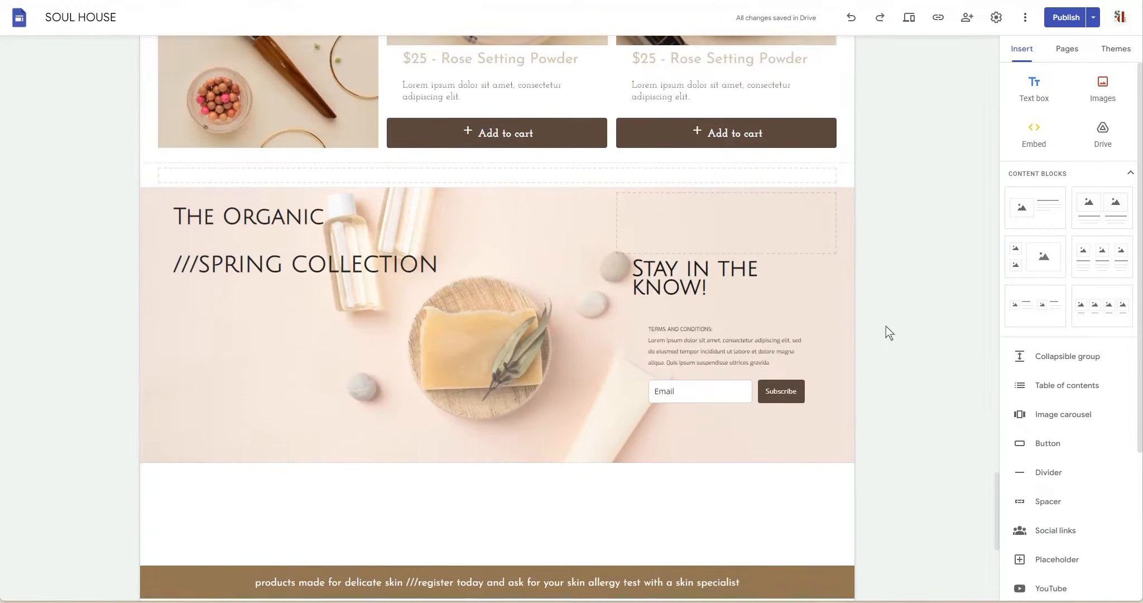
pyautogui.scroll(-4, 884, 320)
pyautogui.scroll(8, 918, 318)
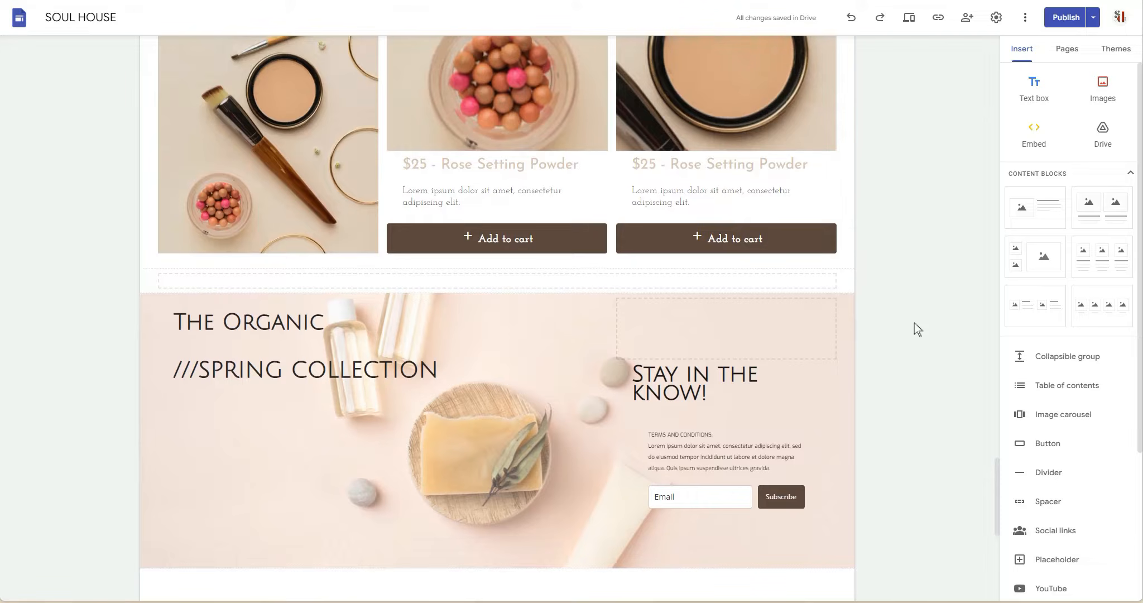
pyautogui.scroll(10, 914, 323)
pyautogui.scroll(15, 874, 226)
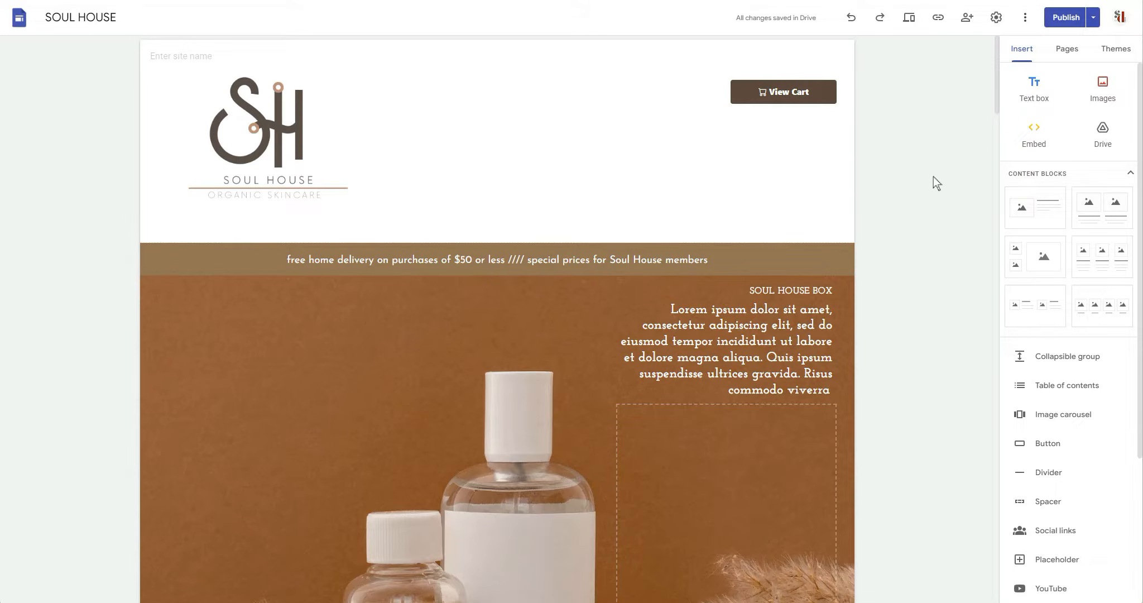
# Rename the site document as "LIVE - SOUL HOUSE".
pyautogui.click(119, 23)
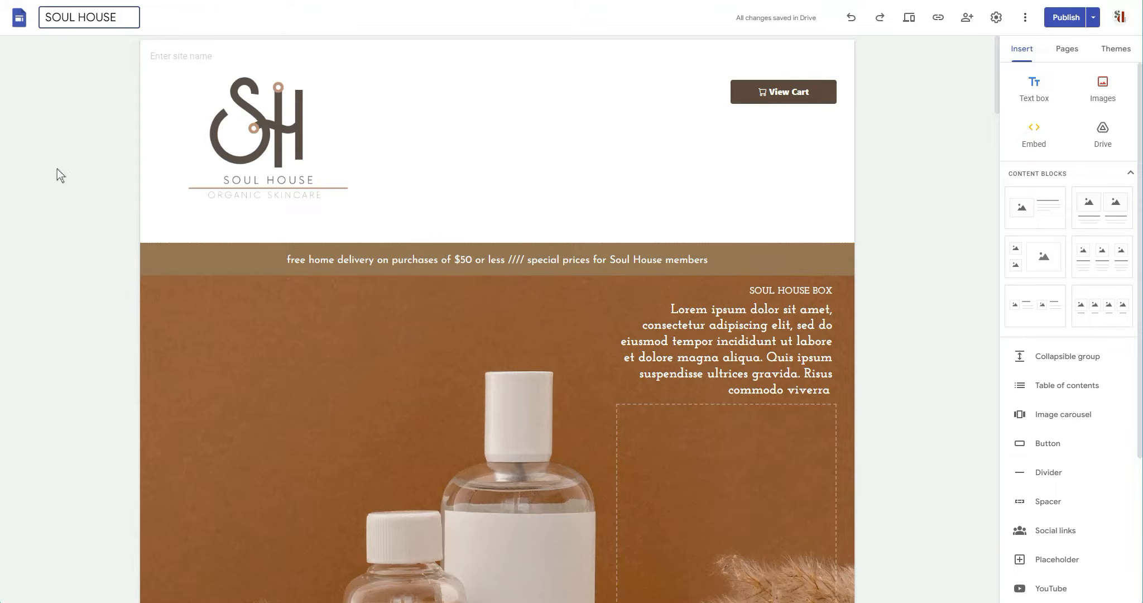
pyautogui.write('- live')
pyautogui.press('BackSpace')
pyautogui.press('BackSpace')
pyautogui.press('BackSpace')
pyautogui.press('BackSpace')
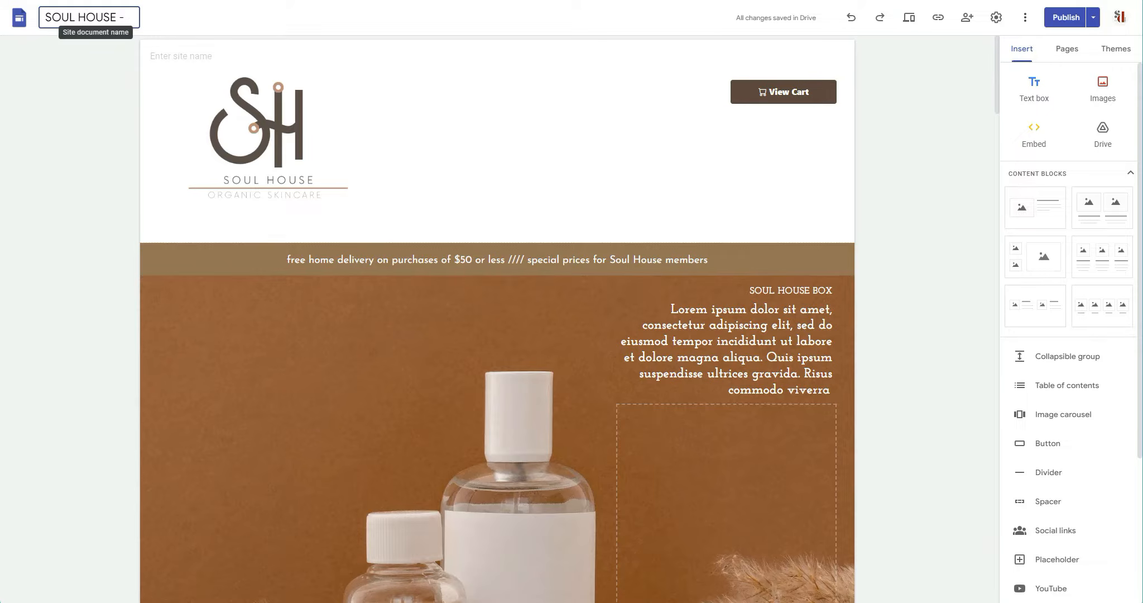
pyautogui.moveTo(45, 17); pyautogui.dragTo(52, 18)
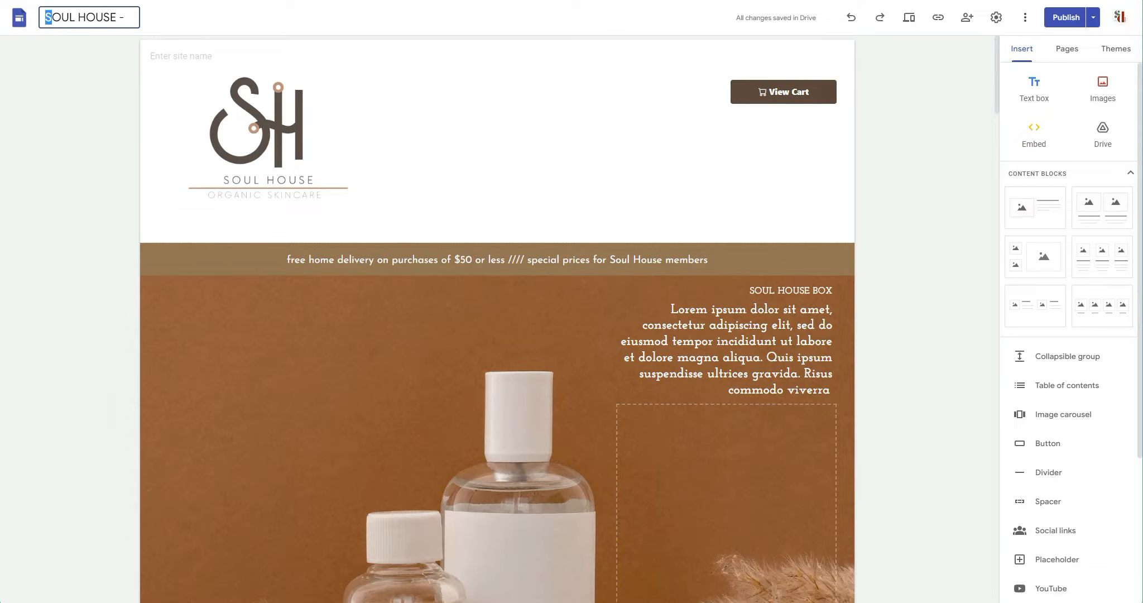
pyautogui.press('Left')
pyautogui.write('LIVE')
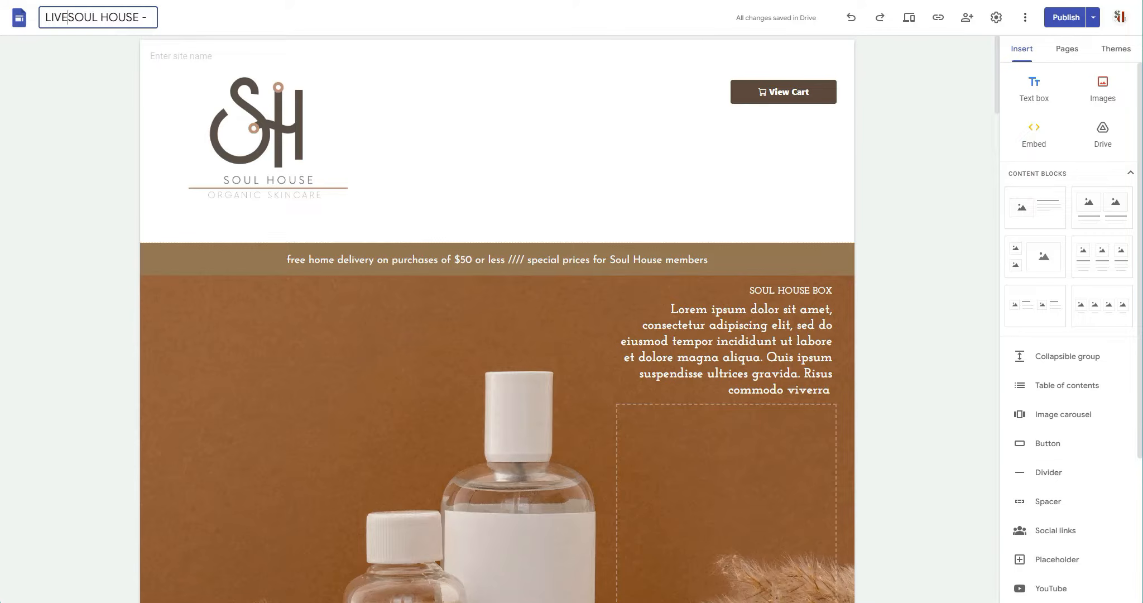
pyautogui.write(' -')
pyautogui.click(158, 17)
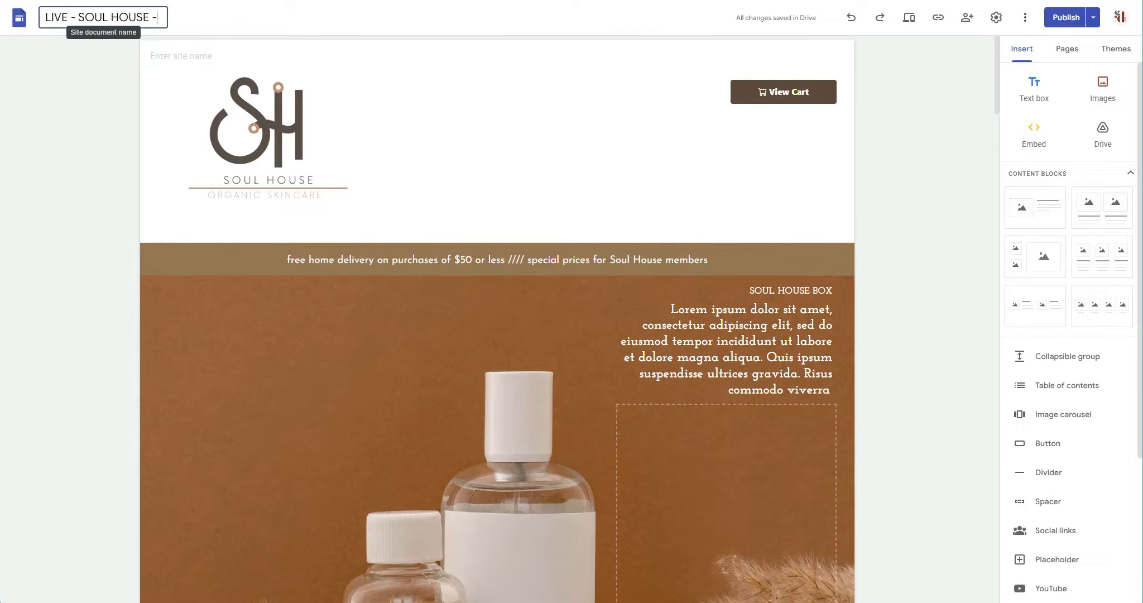
pyautogui.press('BackSpace')
pyautogui.press('BackSpace')
pyautogui.press('BackSpace')
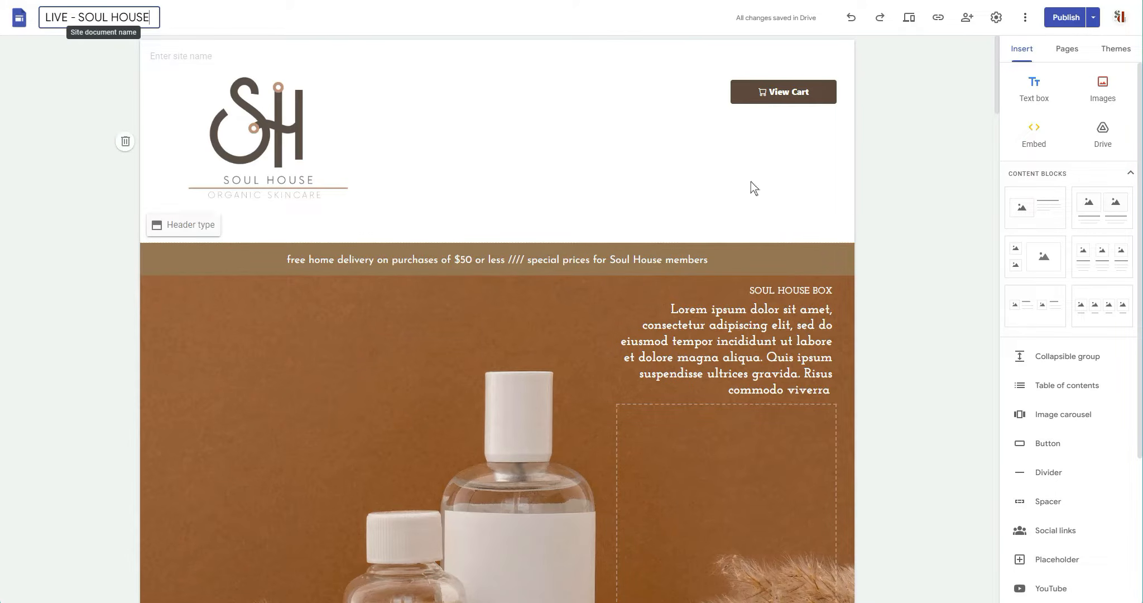
pyautogui.click(950, 149)
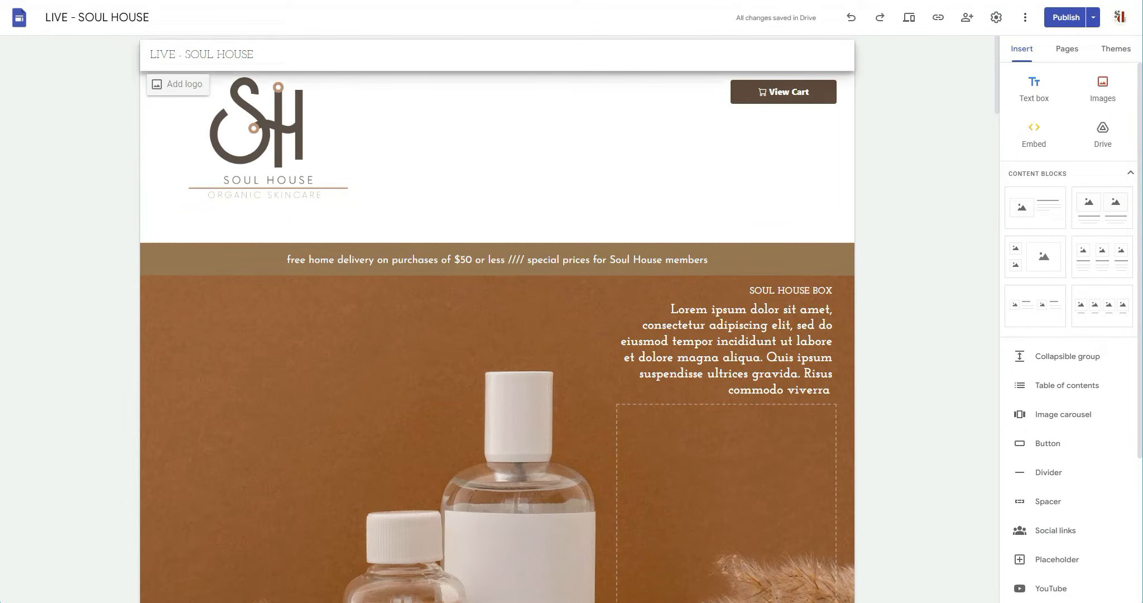
# Clear the site name from the page header, leaving it blank.
pyautogui.tripleClick(190, 55)
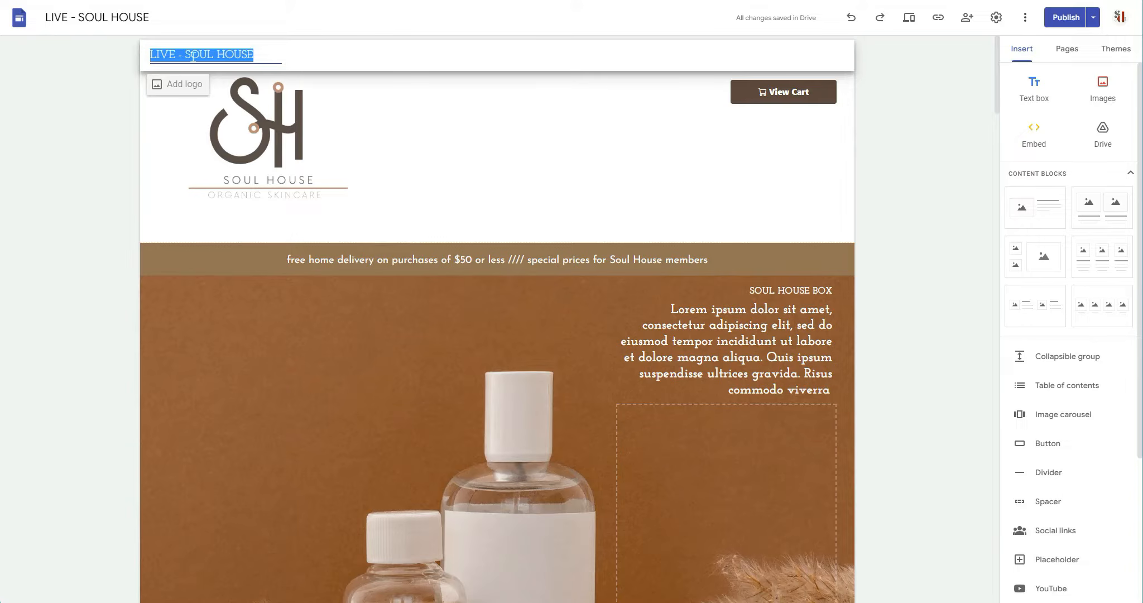
pyautogui.press('BackSpace')
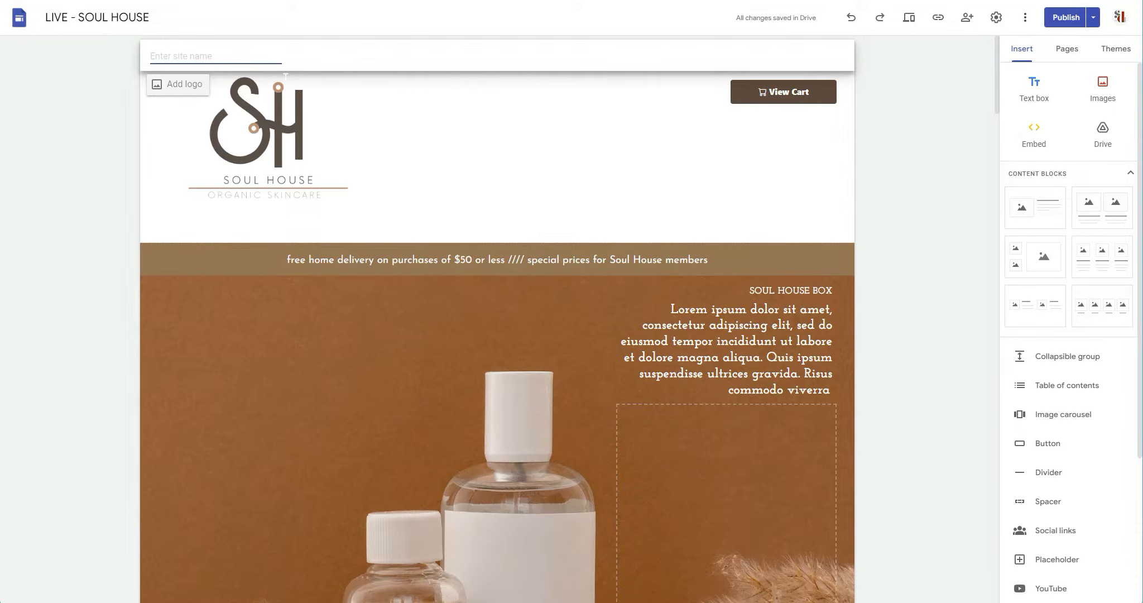
pyautogui.click(781, 166)
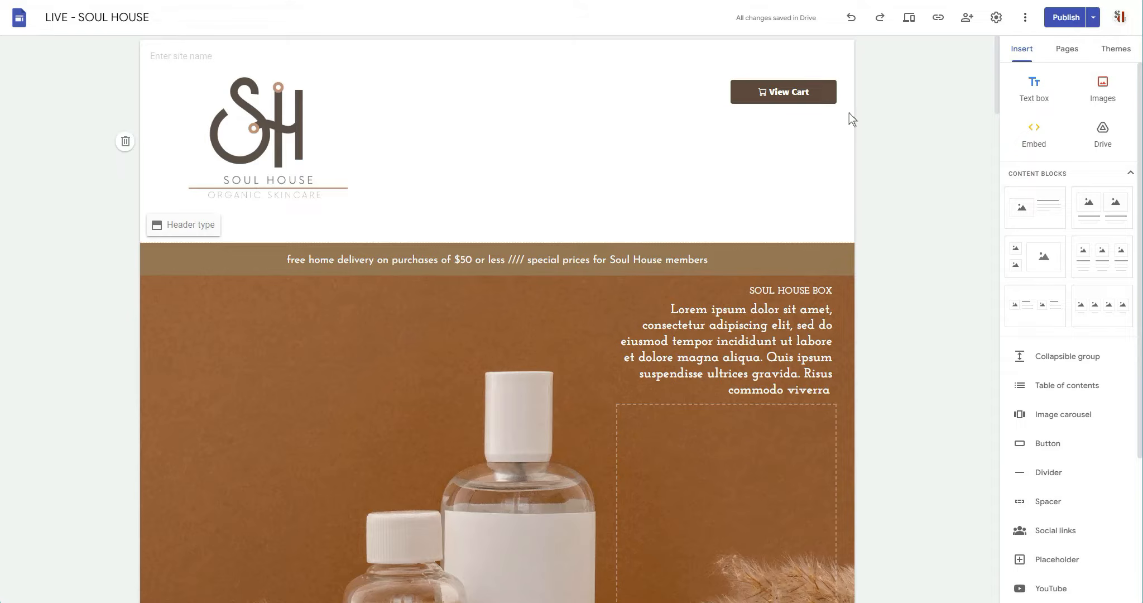
# Start a copy of the entire site and name it "TEM - SOUL HOUSE".
pyautogui.click(1025, 18)
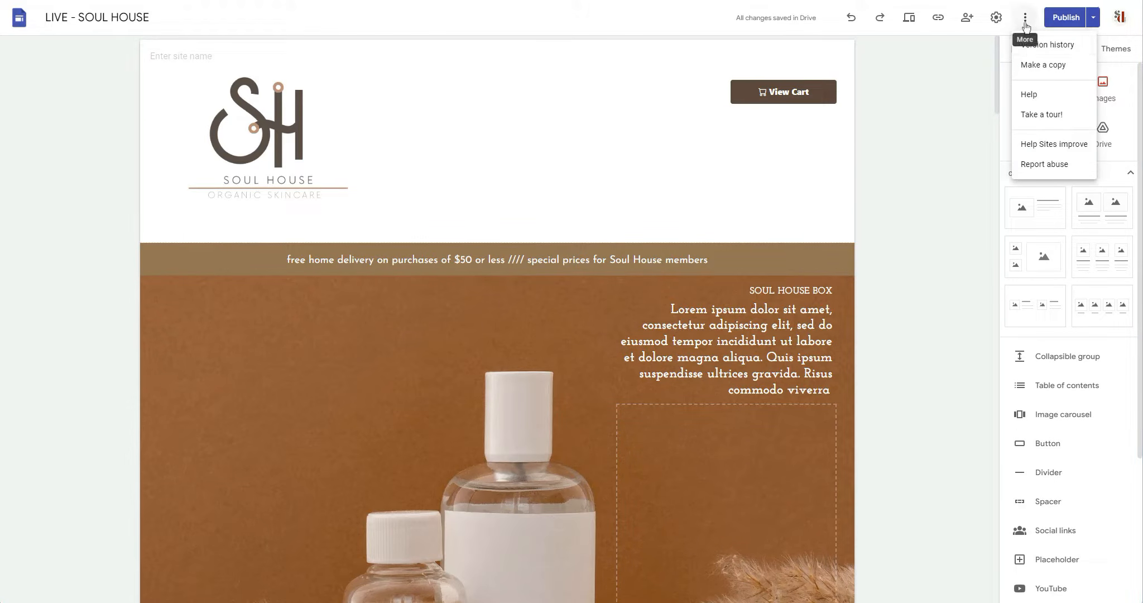
pyautogui.click(1053, 66)
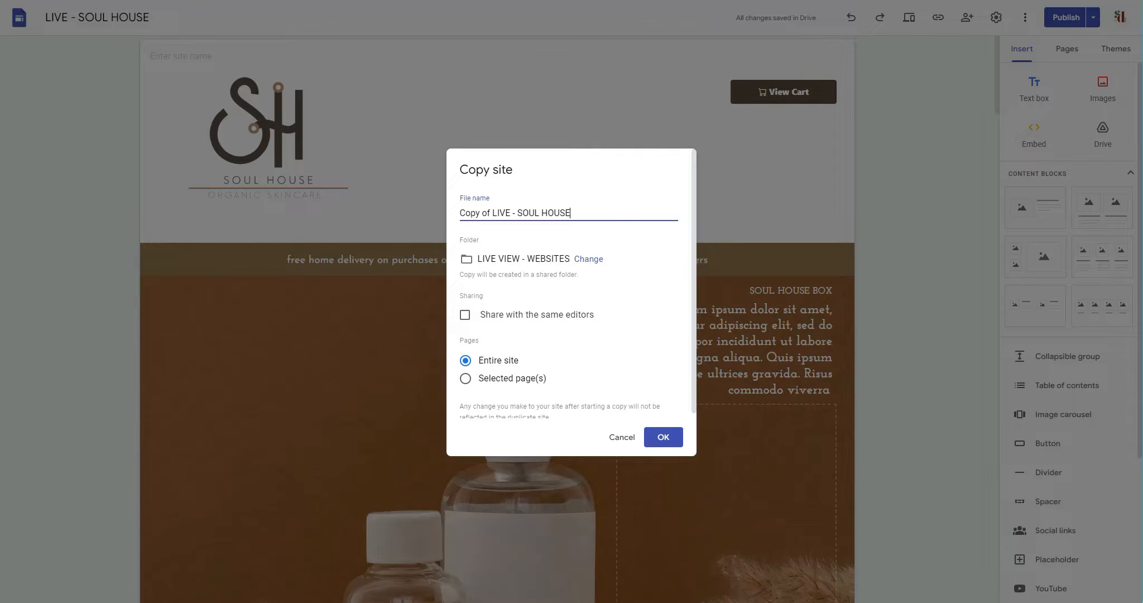
pyautogui.moveTo(510, 213); pyautogui.dragTo(445, 214)
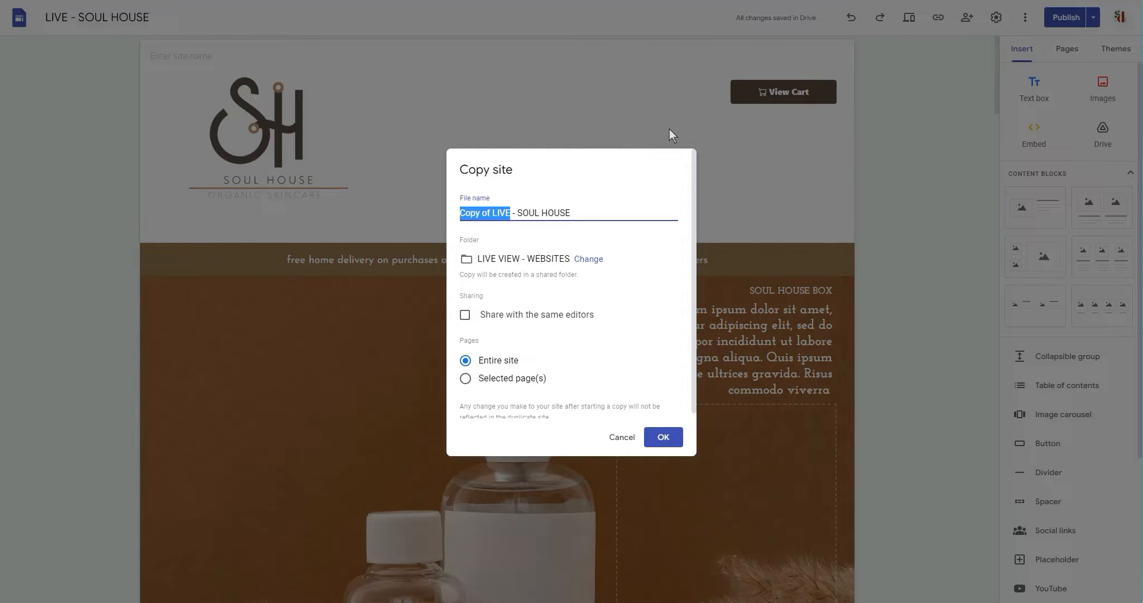
pyautogui.write('TEM')
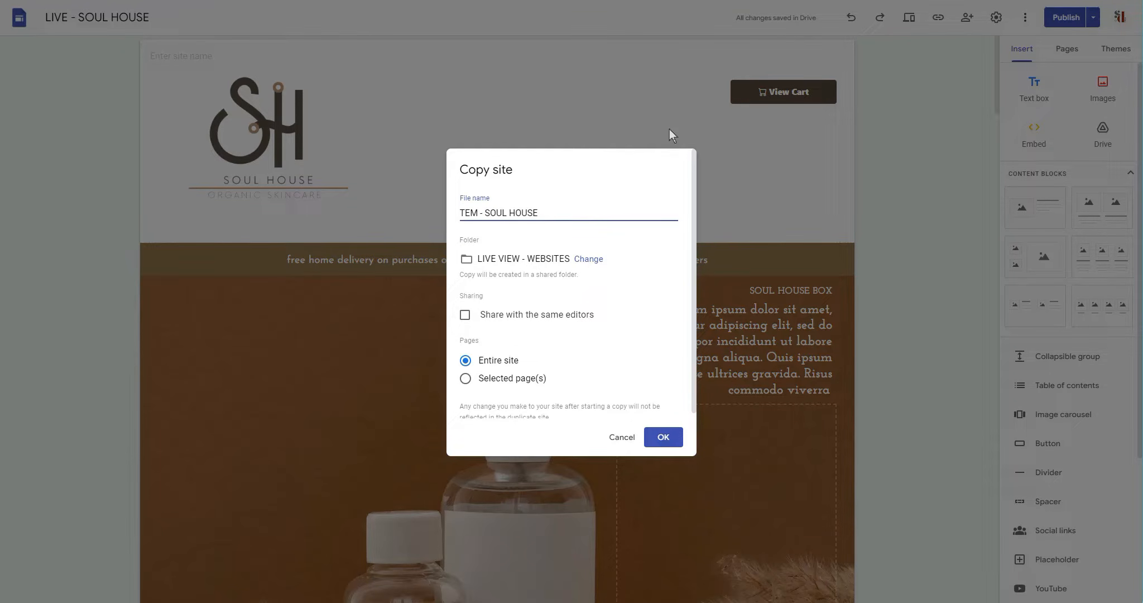
# Change the copy's destination to the parent GOOGLE SITES TEMPLATES folder and look through its subfolders.
pyautogui.click(597, 267)
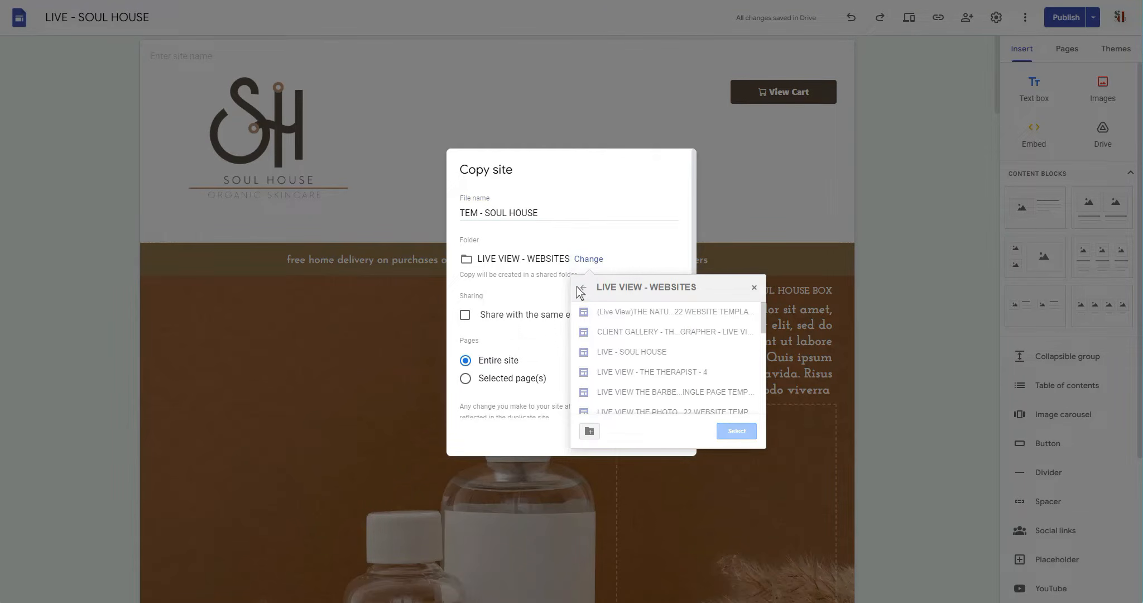
pyautogui.click(581, 288)
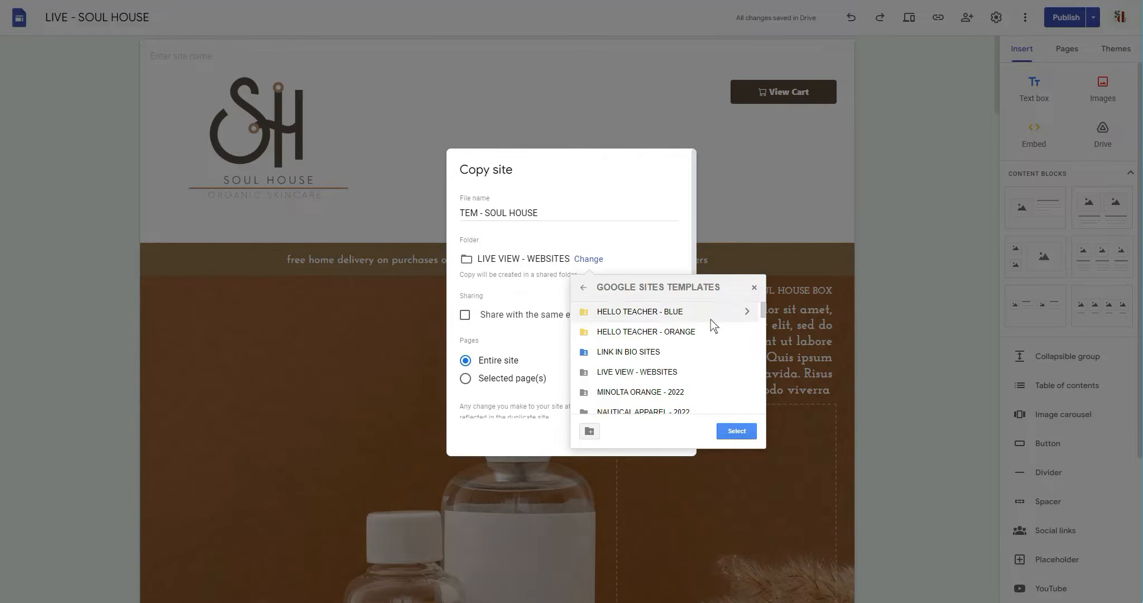
pyautogui.scroll(-10, 706, 321)
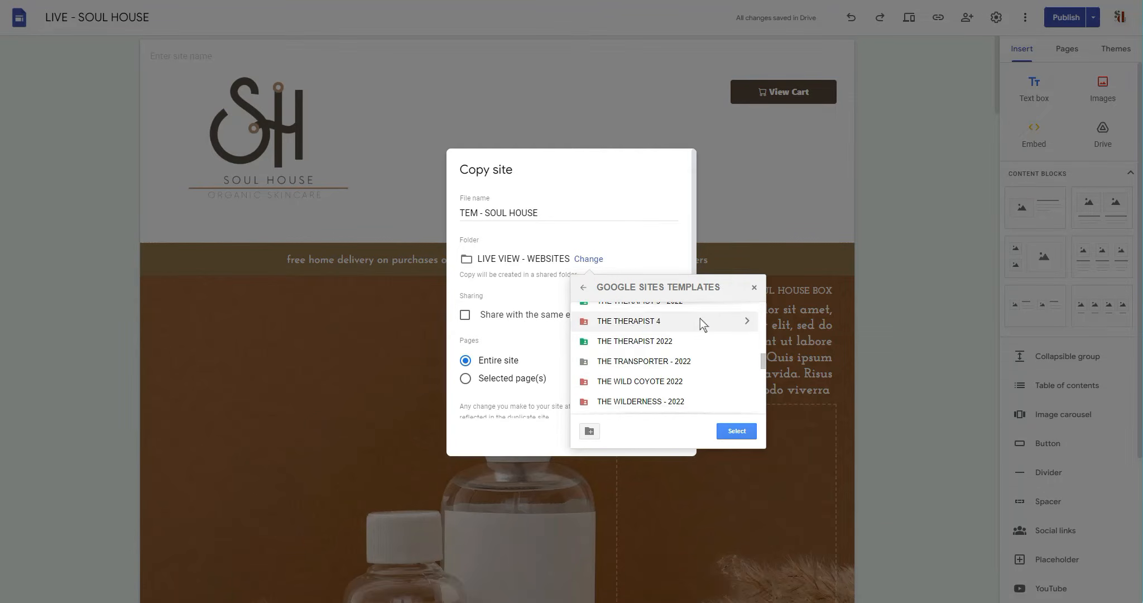
pyautogui.scroll(-5, 619, 383)
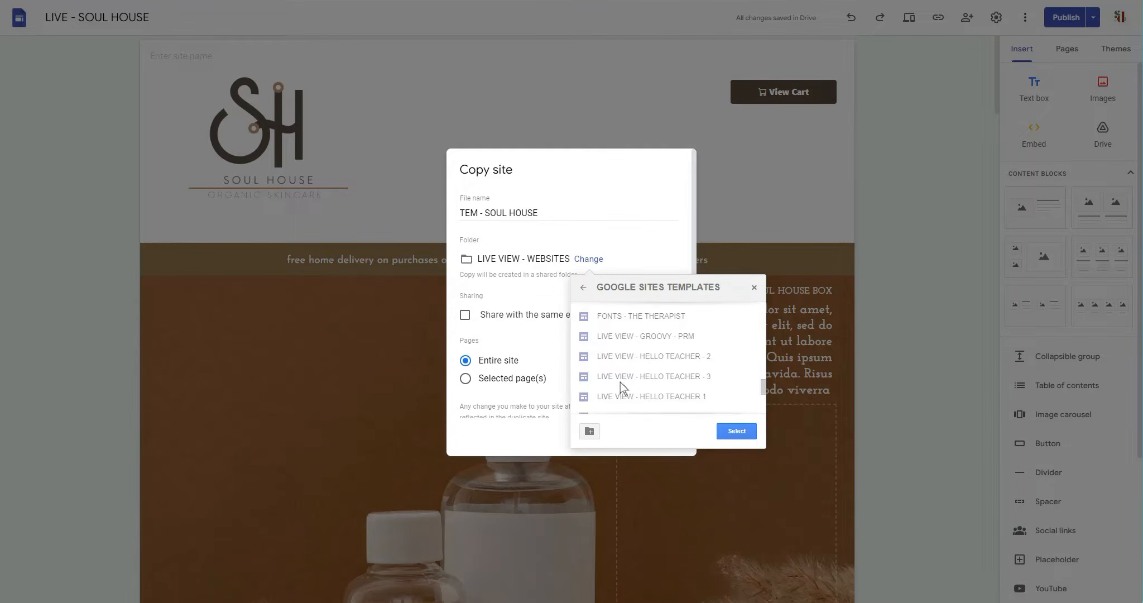
pyautogui.scroll(4, 626, 338)
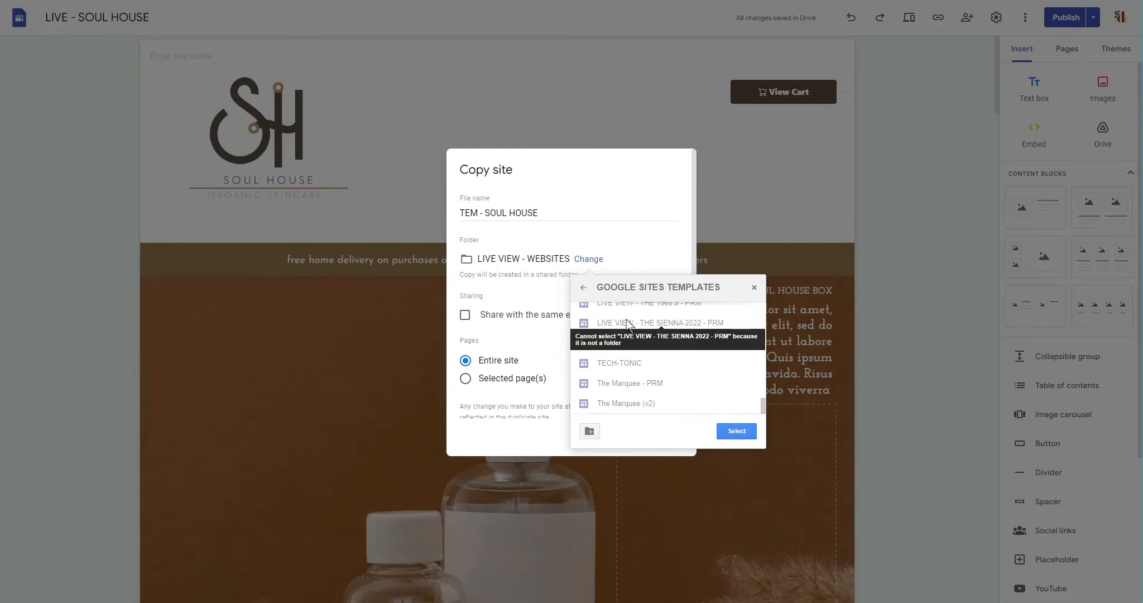
pyautogui.scroll(10, 626, 356)
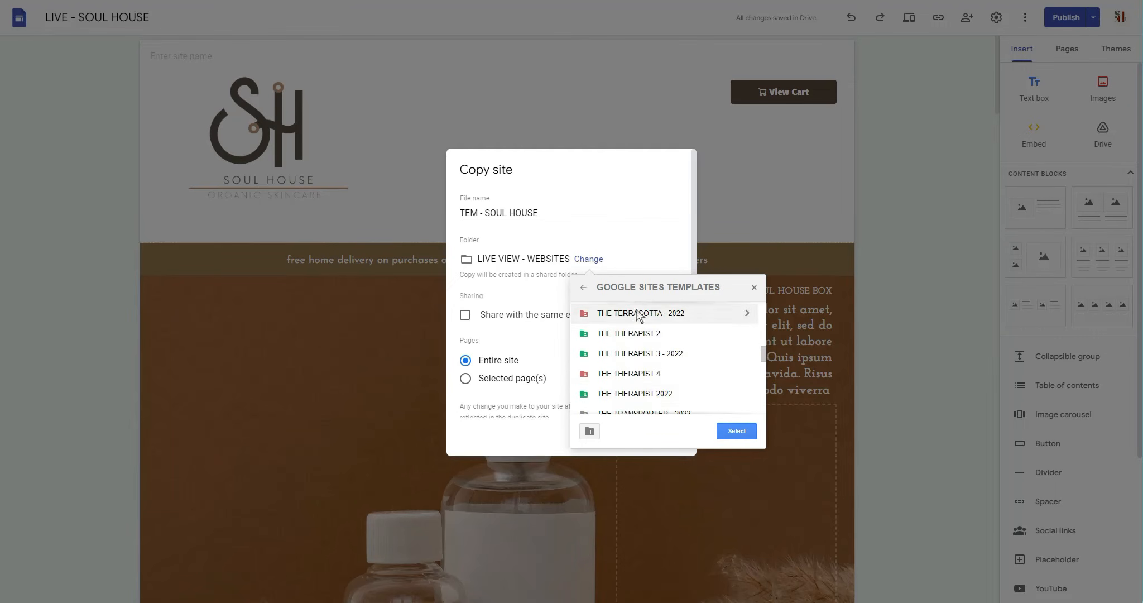
pyautogui.scroll(2, 637, 402)
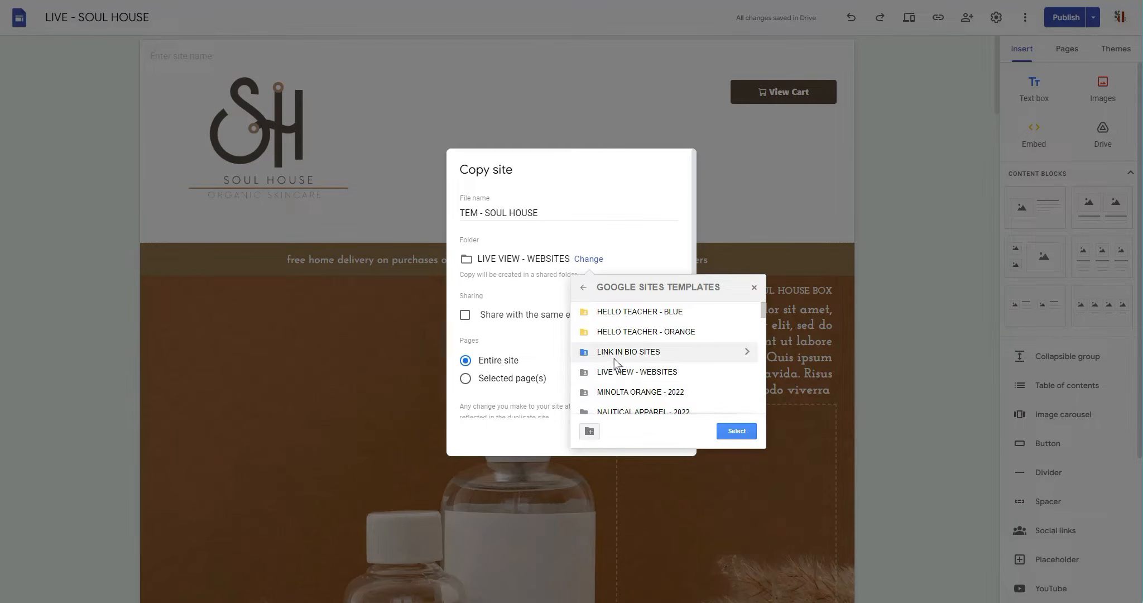
pyautogui.scroll(-3, 587, 413)
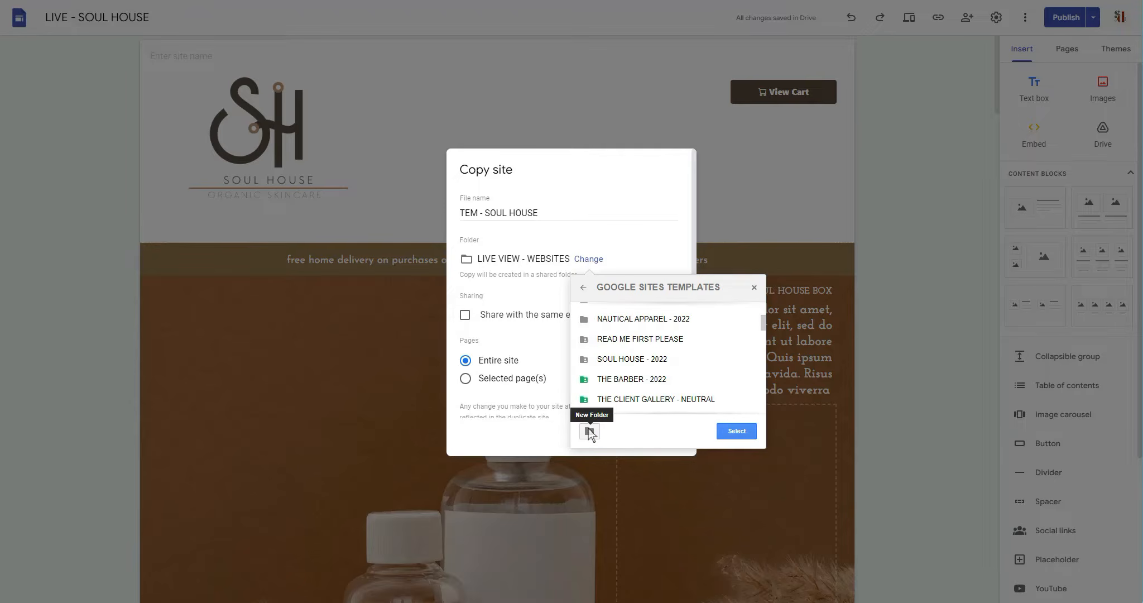
# Create a "SOUL HOUSE" folder inside GOOGLE SITES TEMPLATES, choose it as the destination and make the site copy.
pyautogui.click(589, 430)
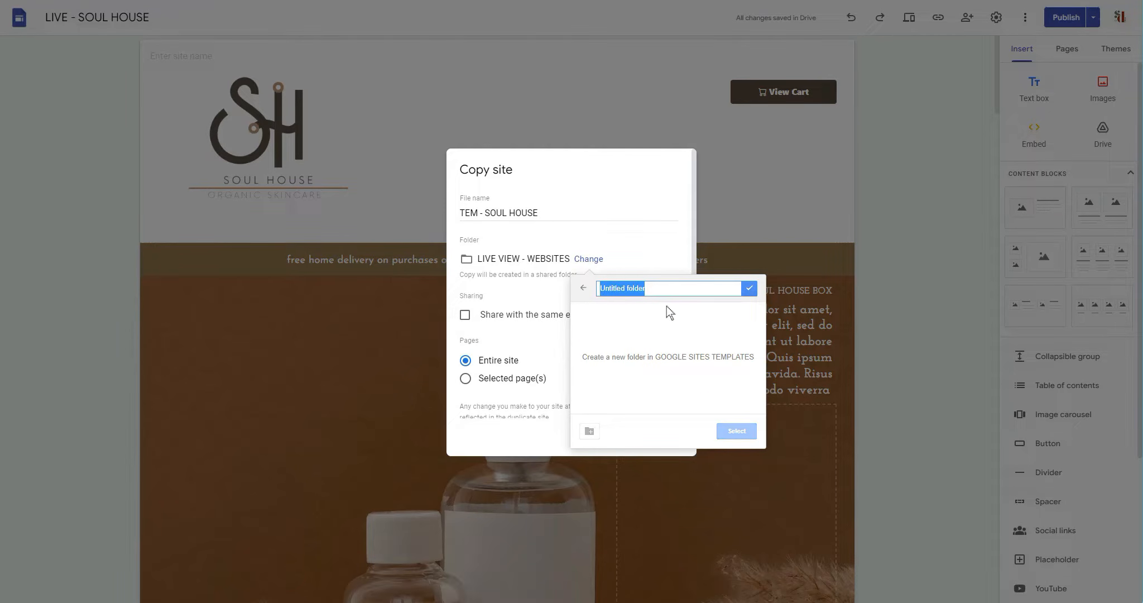
pyautogui.write('SO')
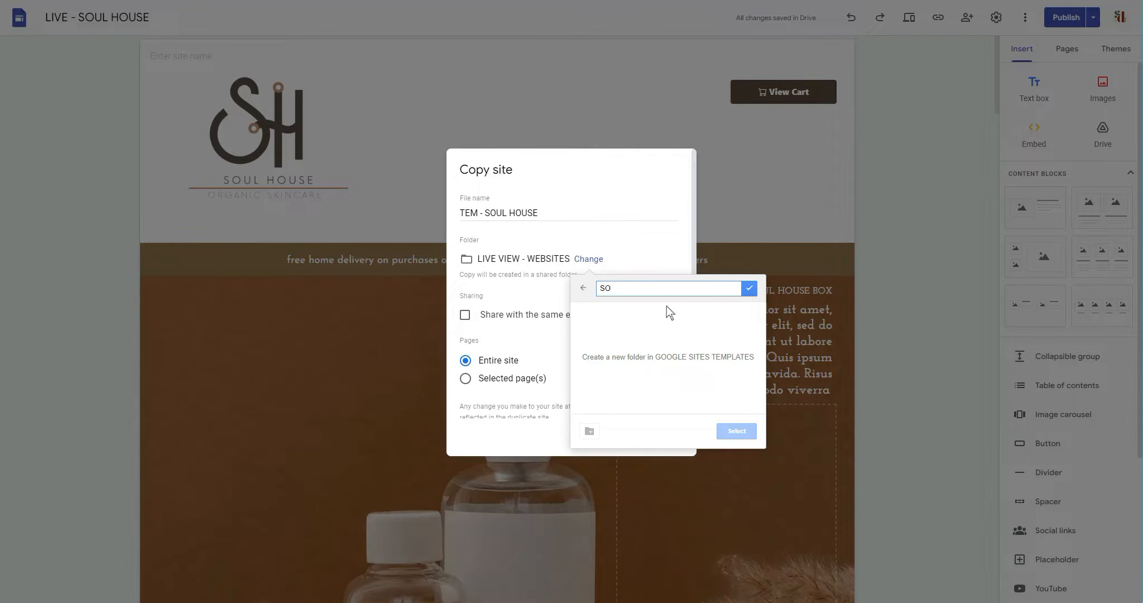
pyautogui.write('UL HOUSE')
pyautogui.click(749, 288)
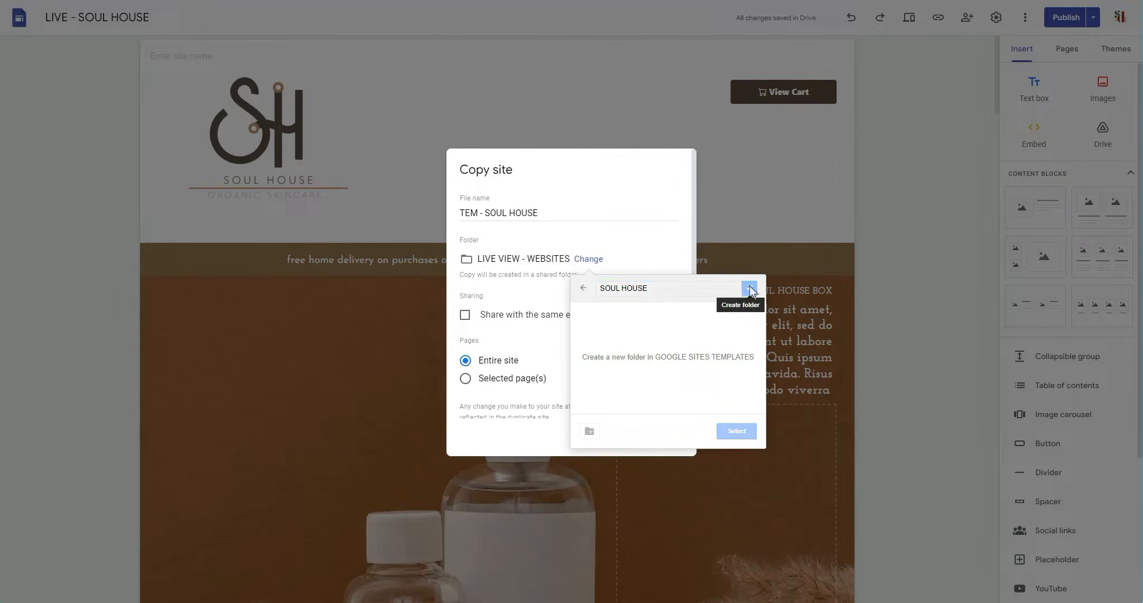
pyautogui.click(738, 431)
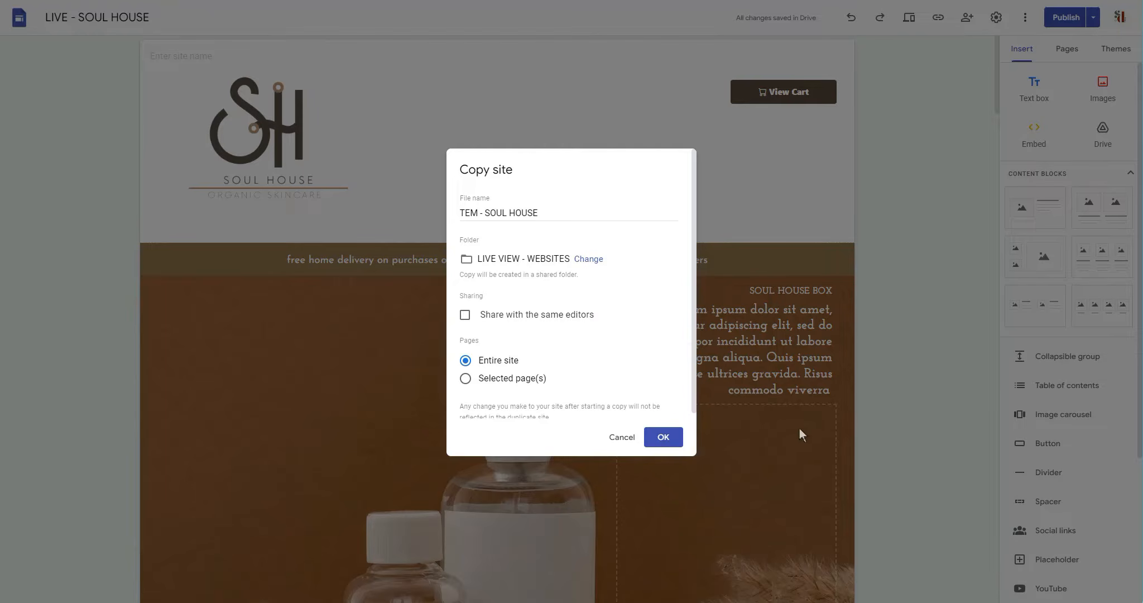
pyautogui.click(667, 438)
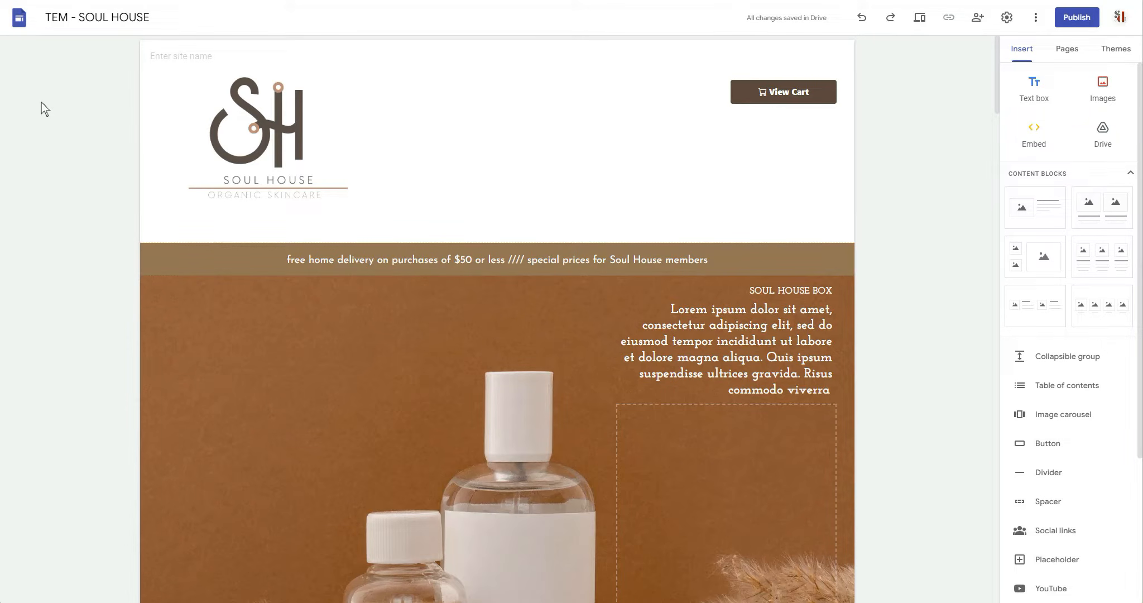
pyautogui.scroll(-4, 41, 102)
pyautogui.scroll(4, 184, 179)
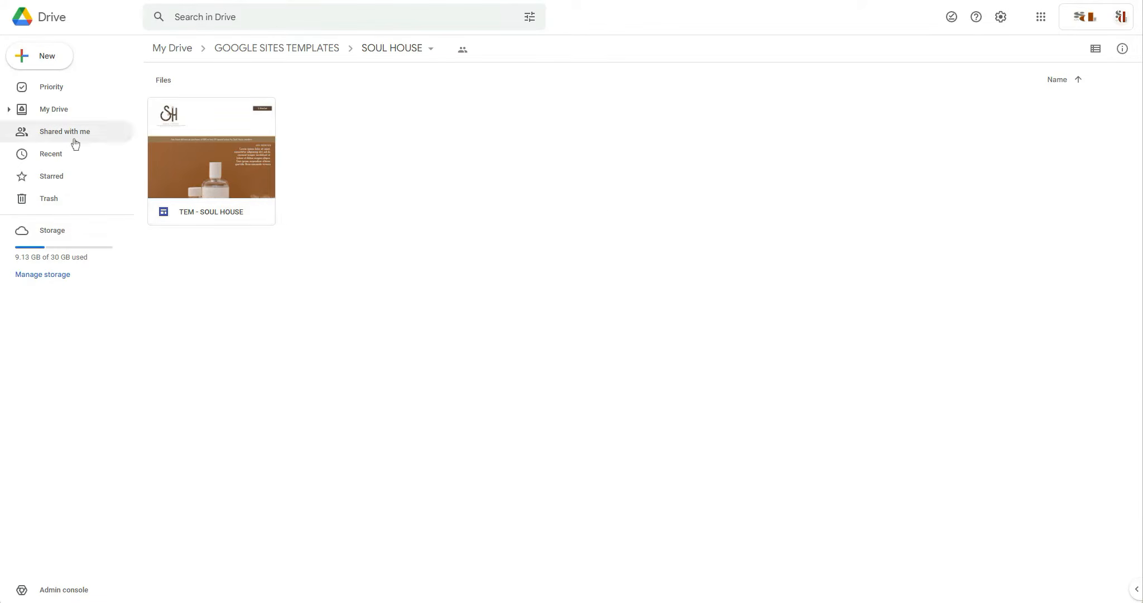
# In Google Drive, share the TEM - SOUL HOUSE site with draft access for Anyone with the link and the published site Public.
pyautogui.rightClick(209, 177)
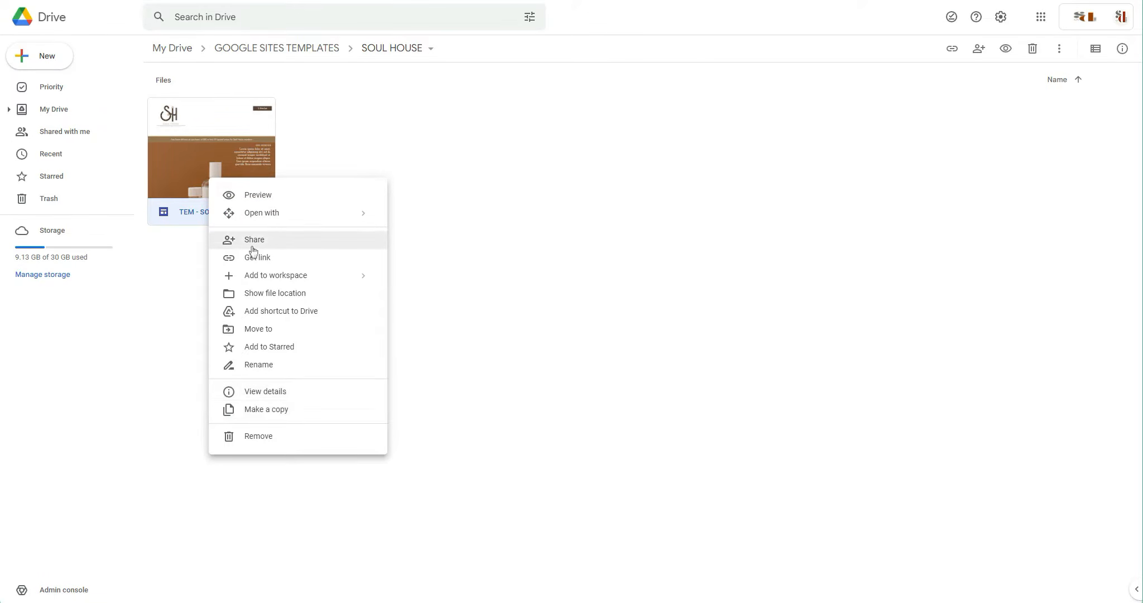
pyautogui.click(271, 246)
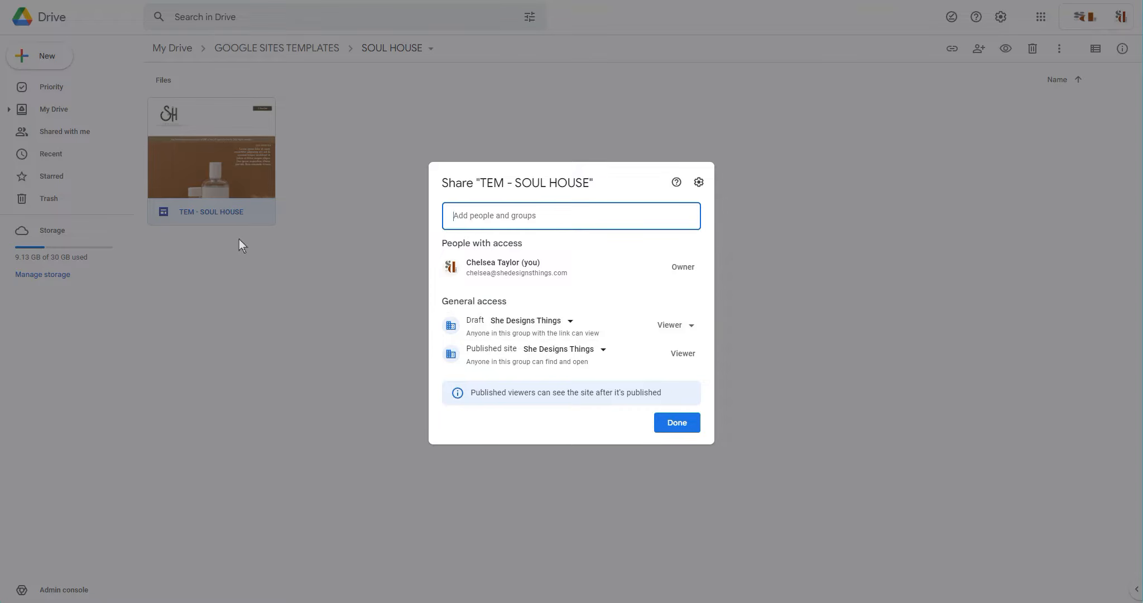
pyautogui.click(572, 326)
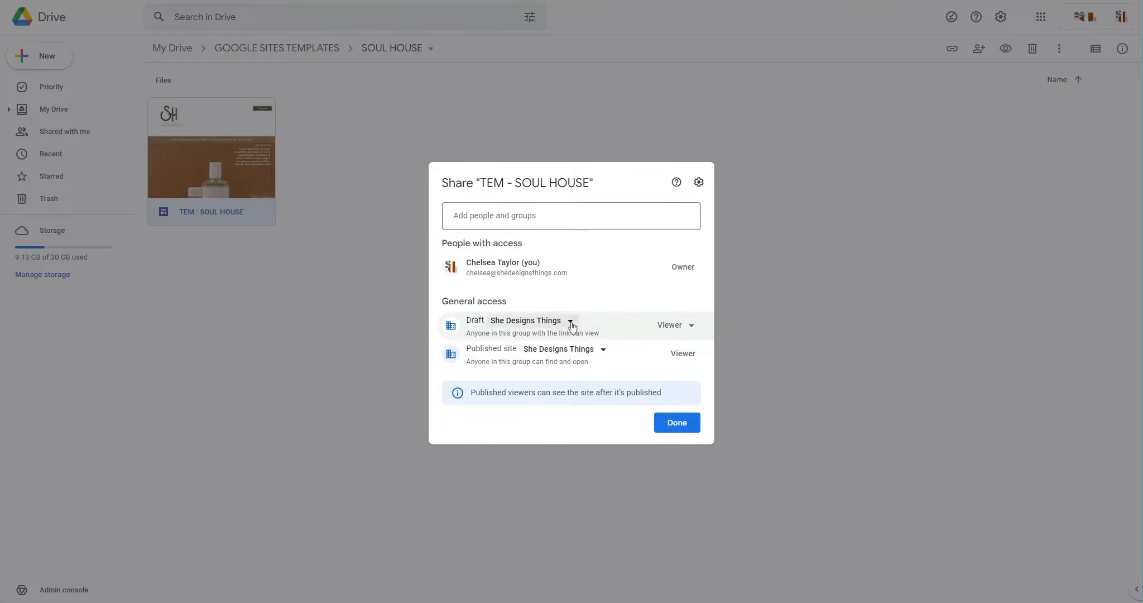
pyautogui.click(571, 322)
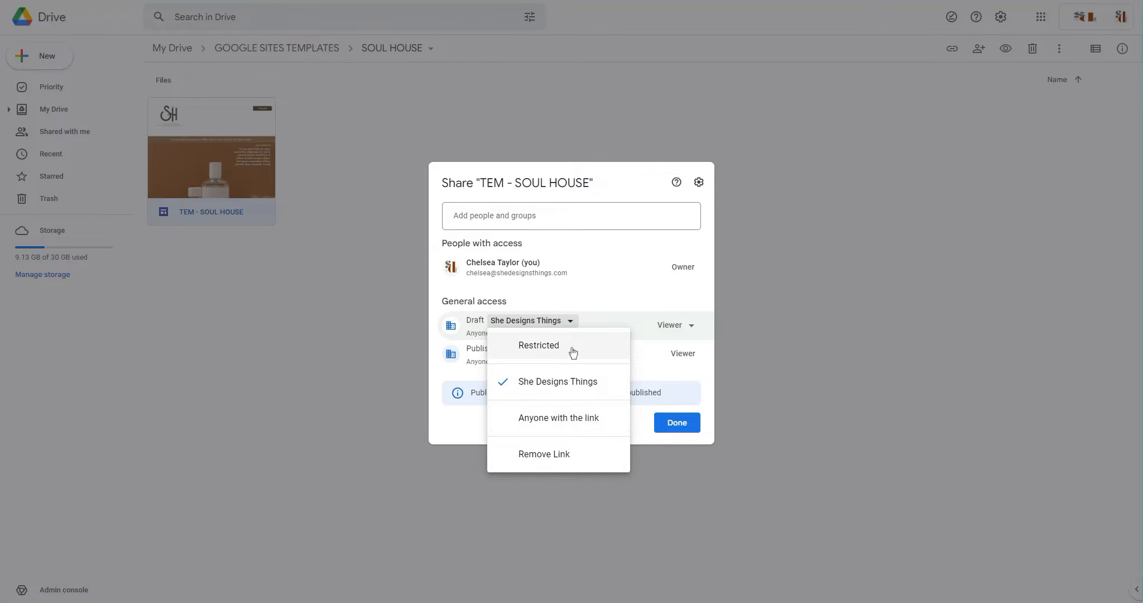
pyautogui.click(514, 418)
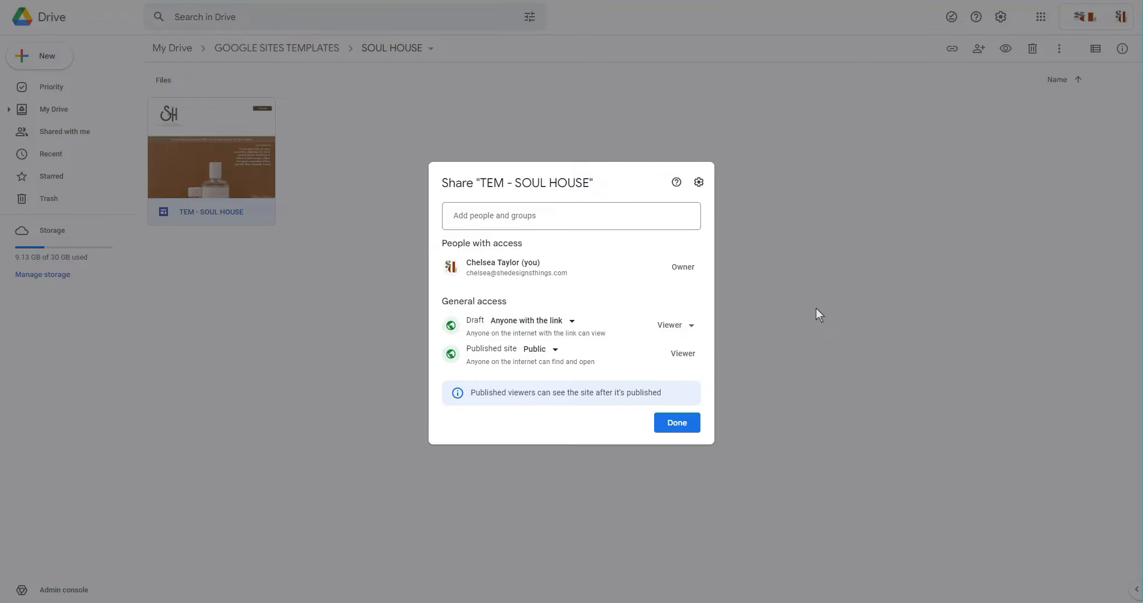
pyautogui.click(677, 424)
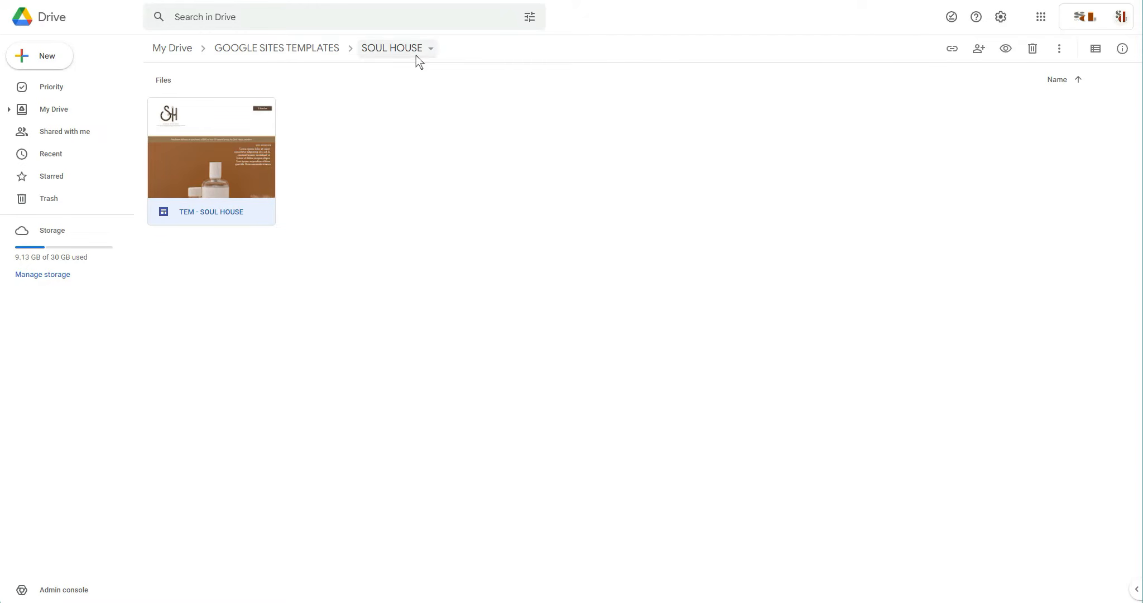
# Check the sharing settings of the SOUL HOUSE folder and of the TEM - SOUL HOUSE site.
pyautogui.click(381, 50)
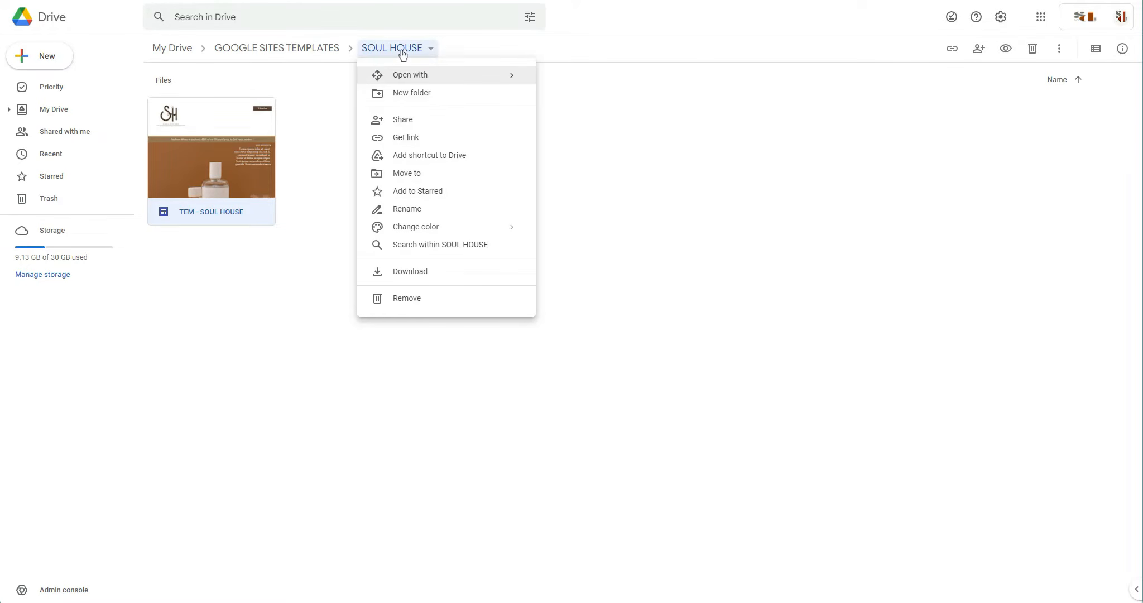
pyautogui.click(394, 138)
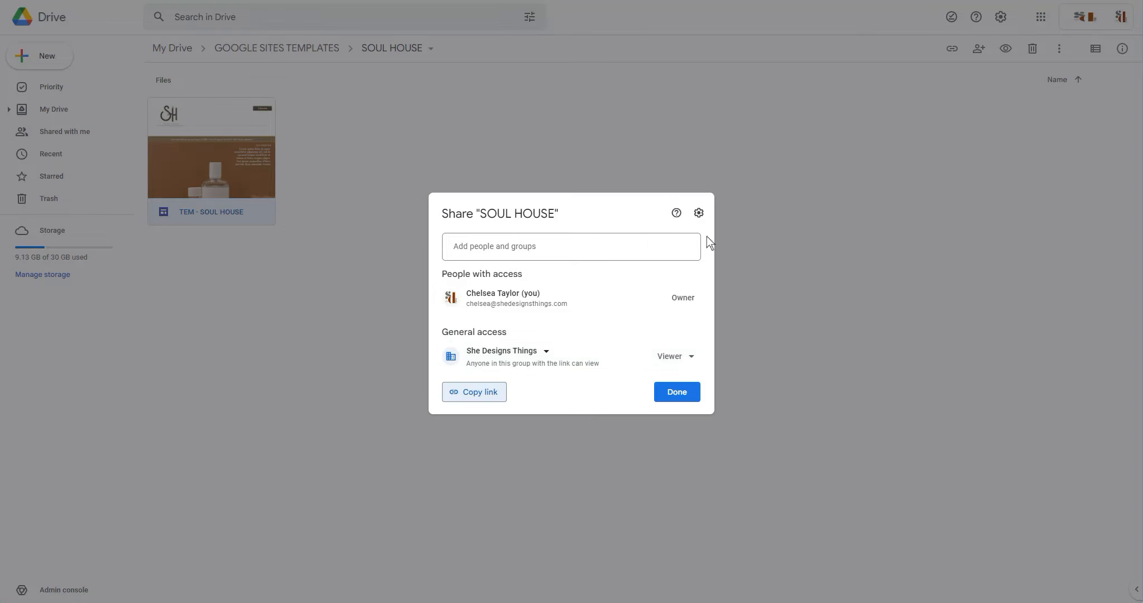
pyautogui.click(809, 162)
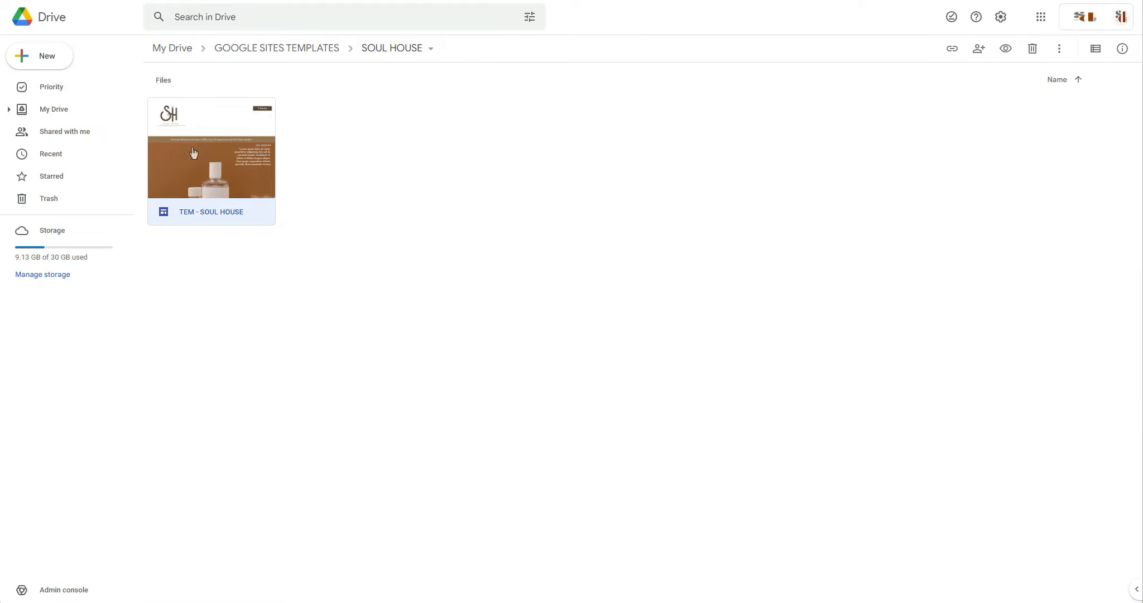
pyautogui.rightClick(215, 152)
pyautogui.click(264, 231)
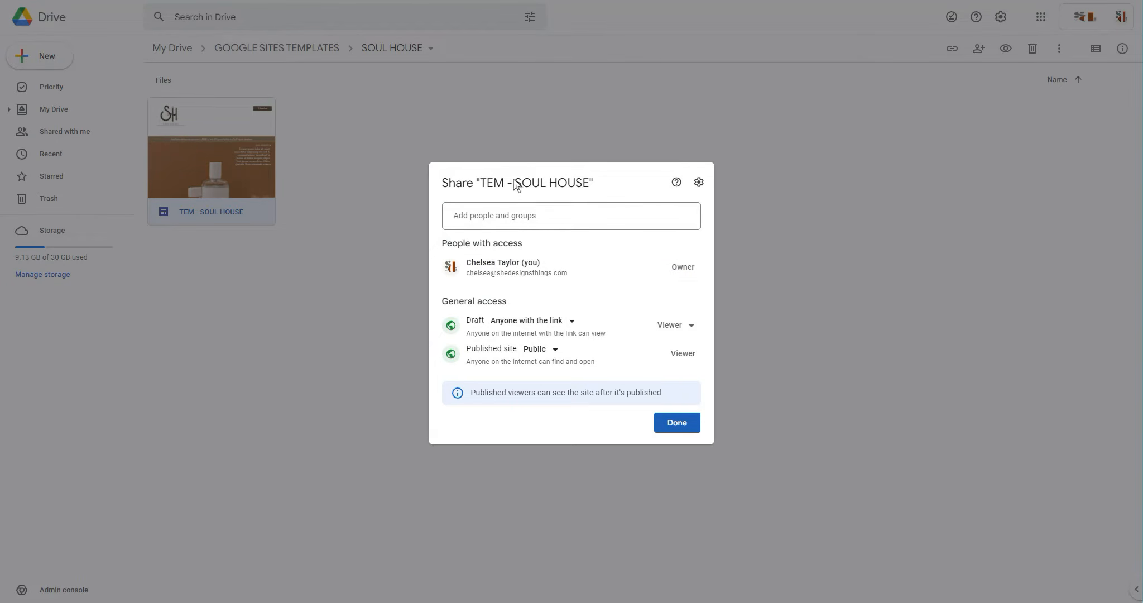
pyautogui.click(657, 423)
# Set the SOUL HOUSE folder's general access to Anyone with the link and copy its sharing link.
pyautogui.click(392, 51)
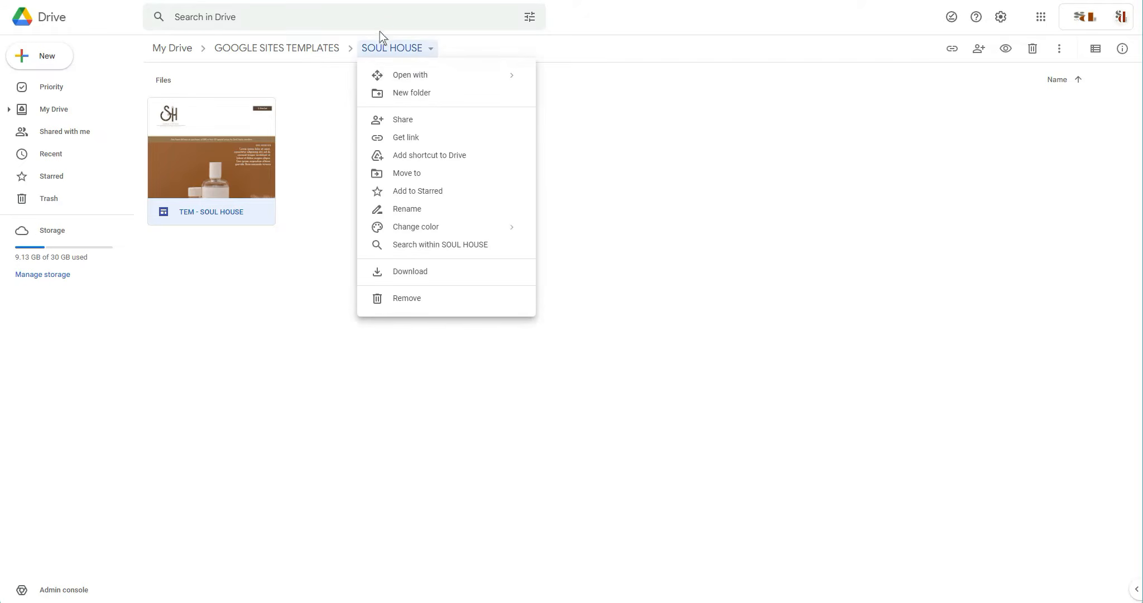
pyautogui.click(412, 140)
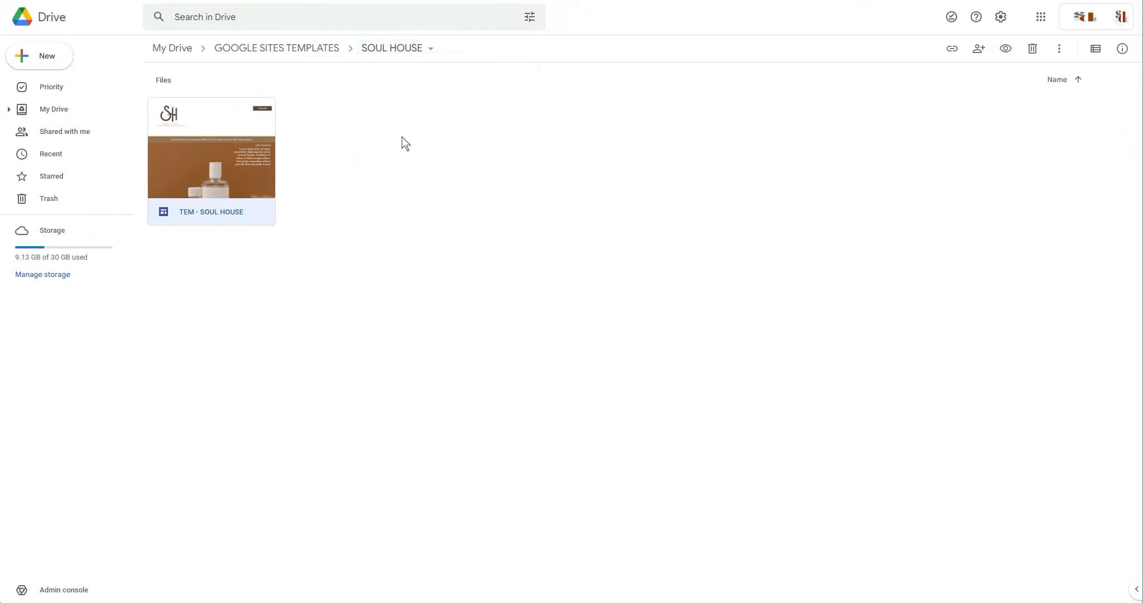
pyautogui.click(506, 350)
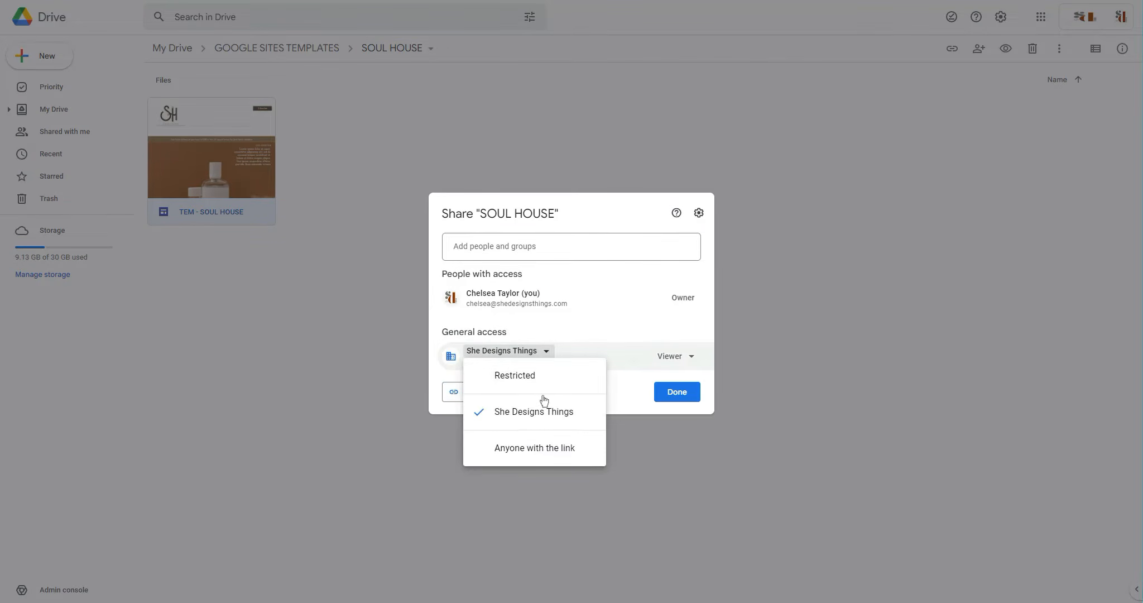
pyautogui.click(566, 448)
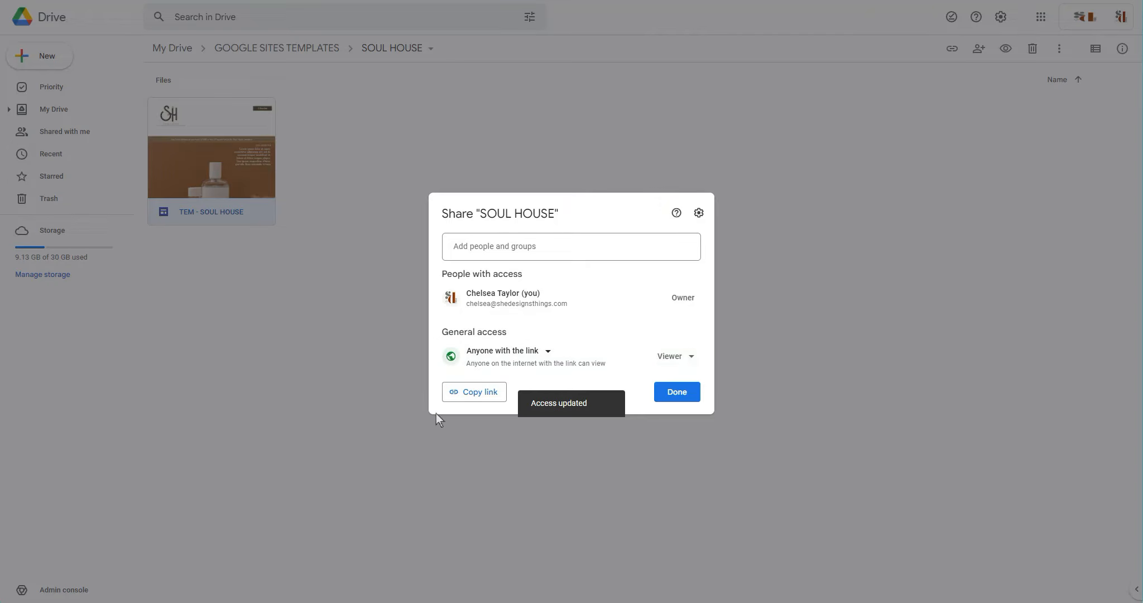
pyautogui.click(475, 396)
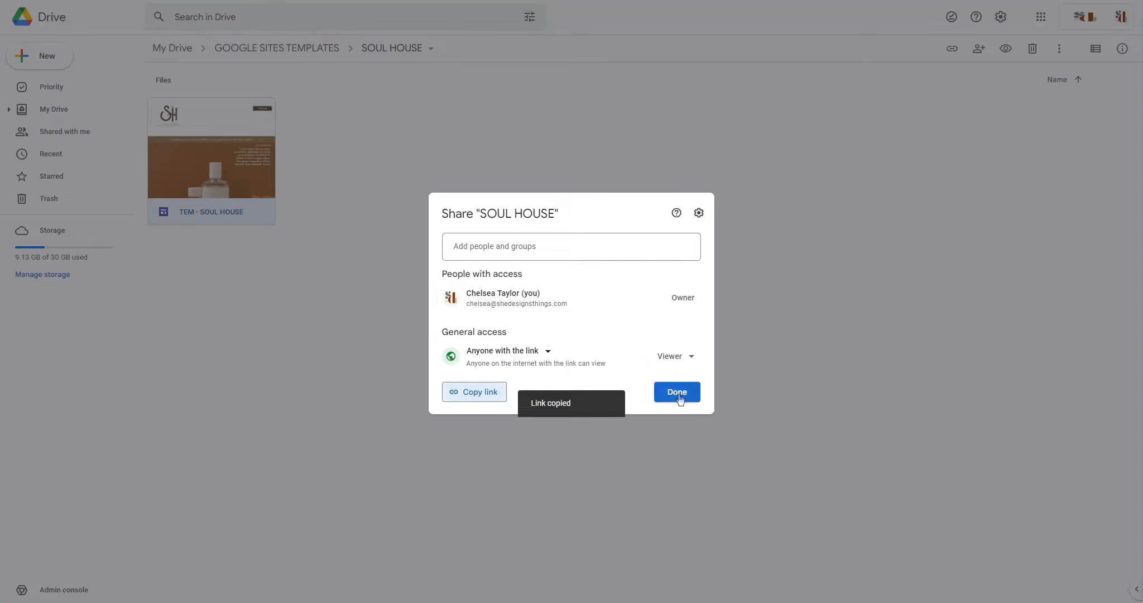
pyautogui.click(682, 397)
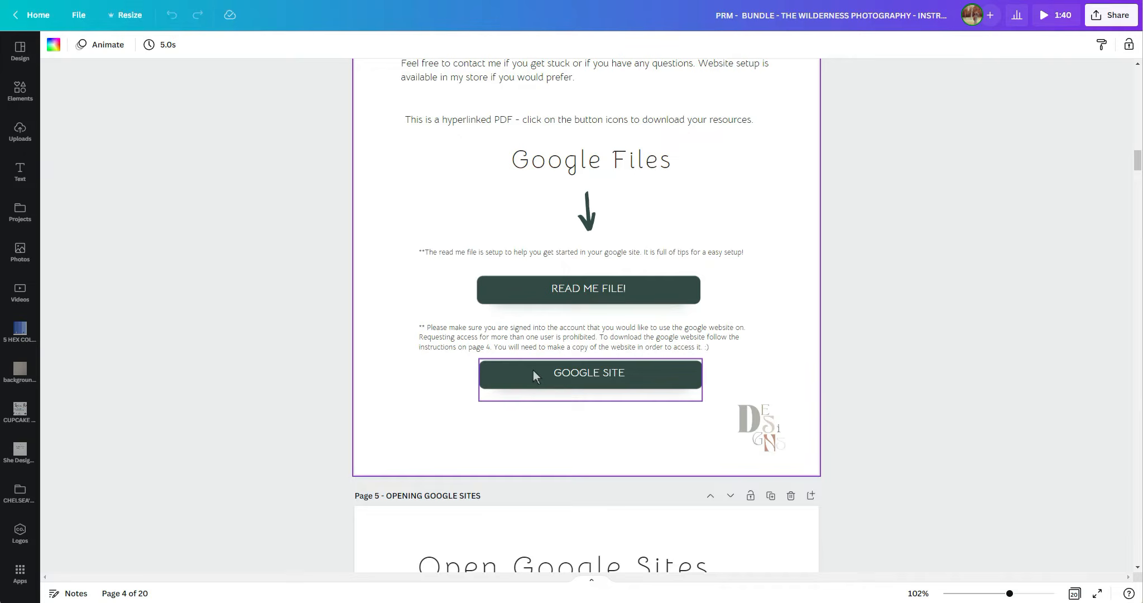
# Ungroup the GOOGLE SITE button on page 4 of the Canva guide and remove the old link from its background shape.
pyautogui.click(571, 374)
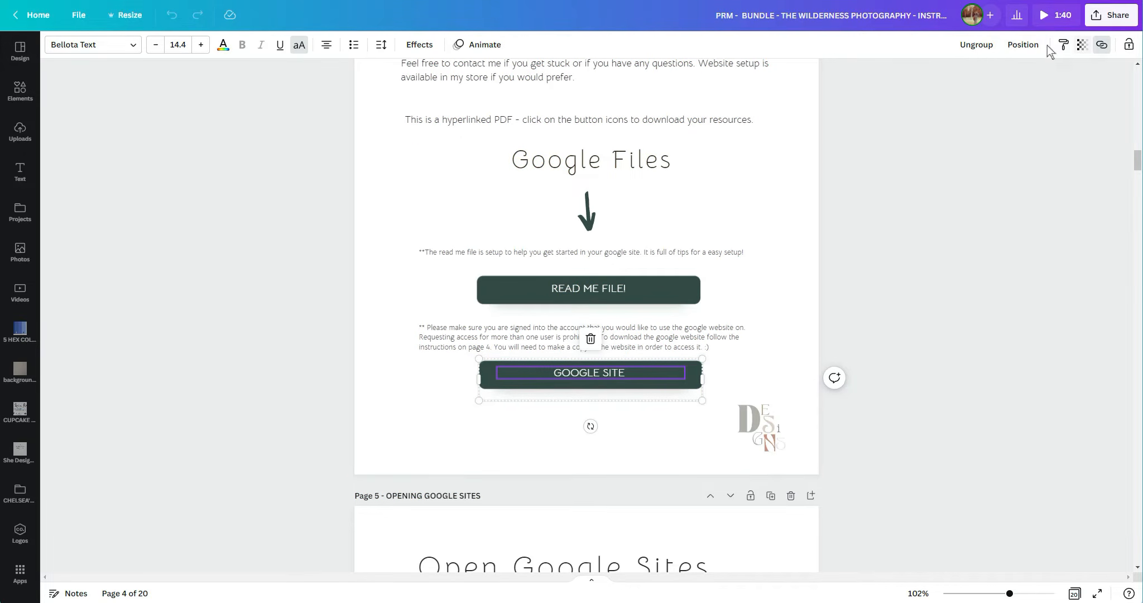
pyautogui.click(973, 46)
pyautogui.click(903, 291)
pyautogui.click(635, 391)
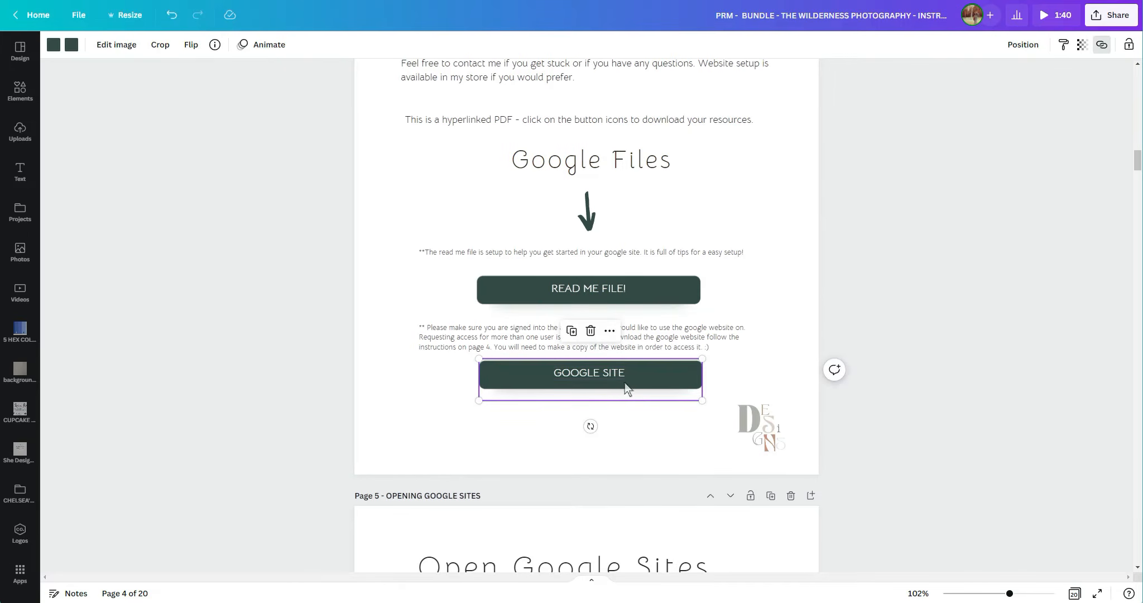
pyautogui.click(639, 373)
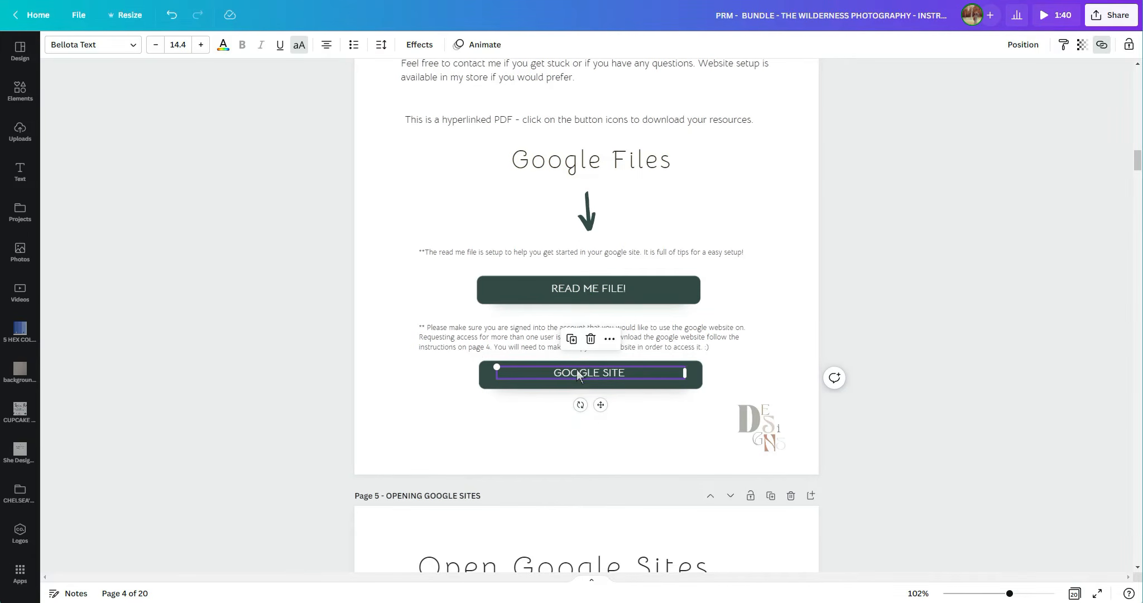
pyautogui.click(666, 391)
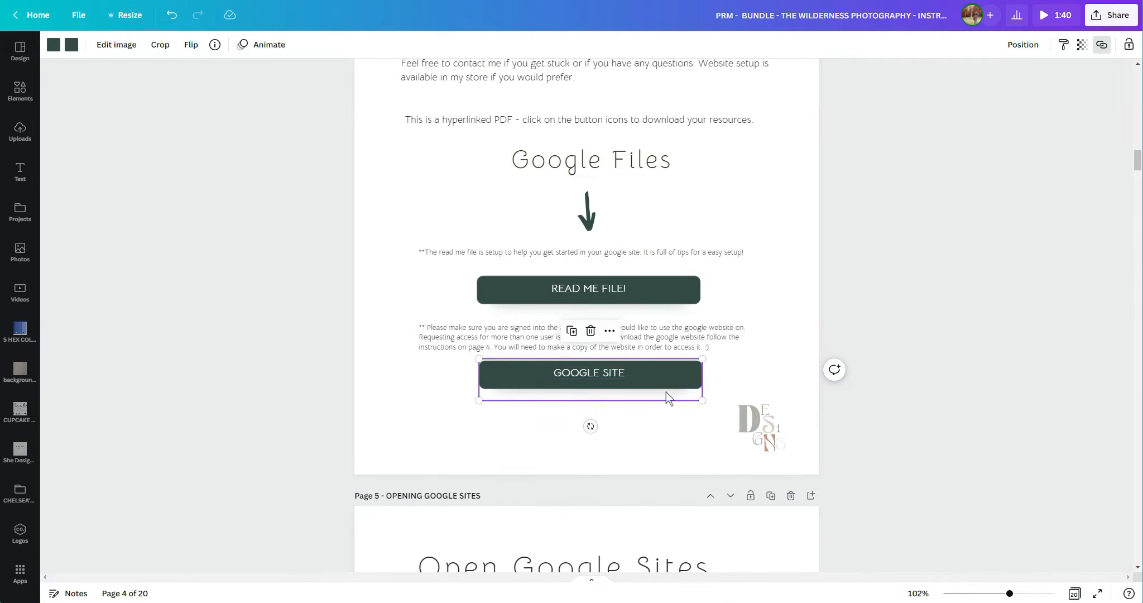
pyautogui.click(1101, 44)
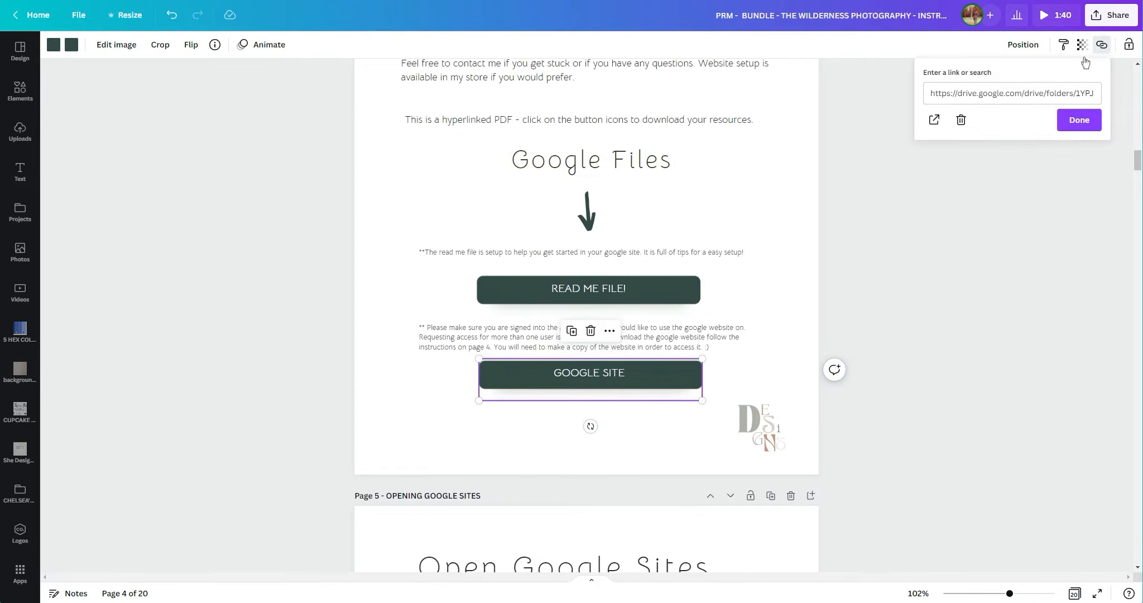
pyautogui.click(961, 119)
# Replace the link on the GOOGLE SITE text with the copied SOUL HOUSE folder link.
pyautogui.click(590, 377)
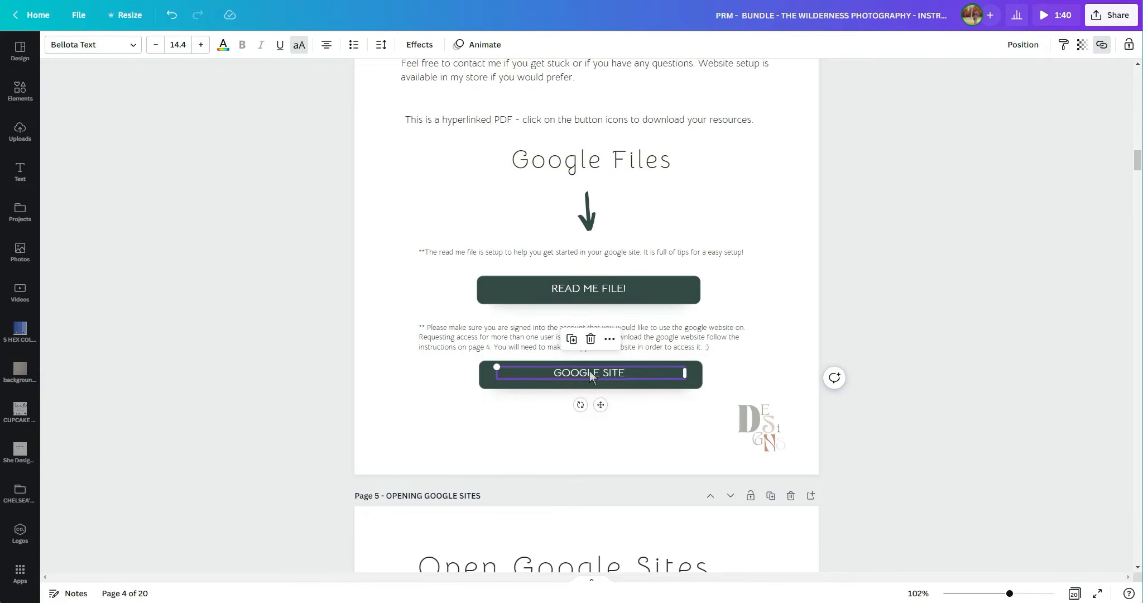
pyautogui.click(1101, 44)
pyautogui.click(962, 120)
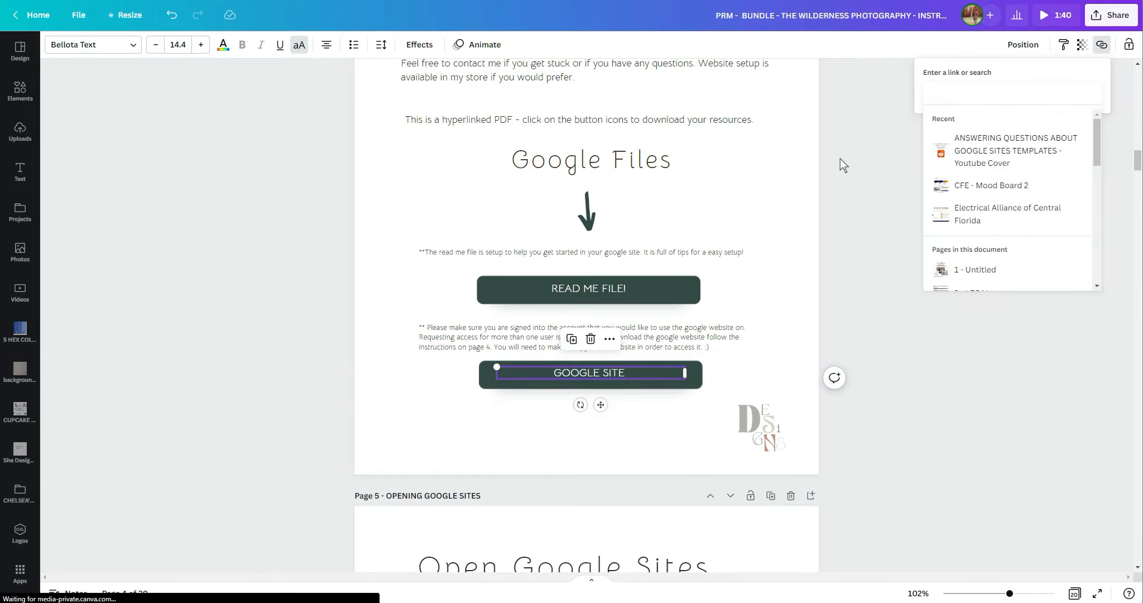
pyautogui.rightClick(973, 98)
pyautogui.click(1019, 202)
pyautogui.press('Return')
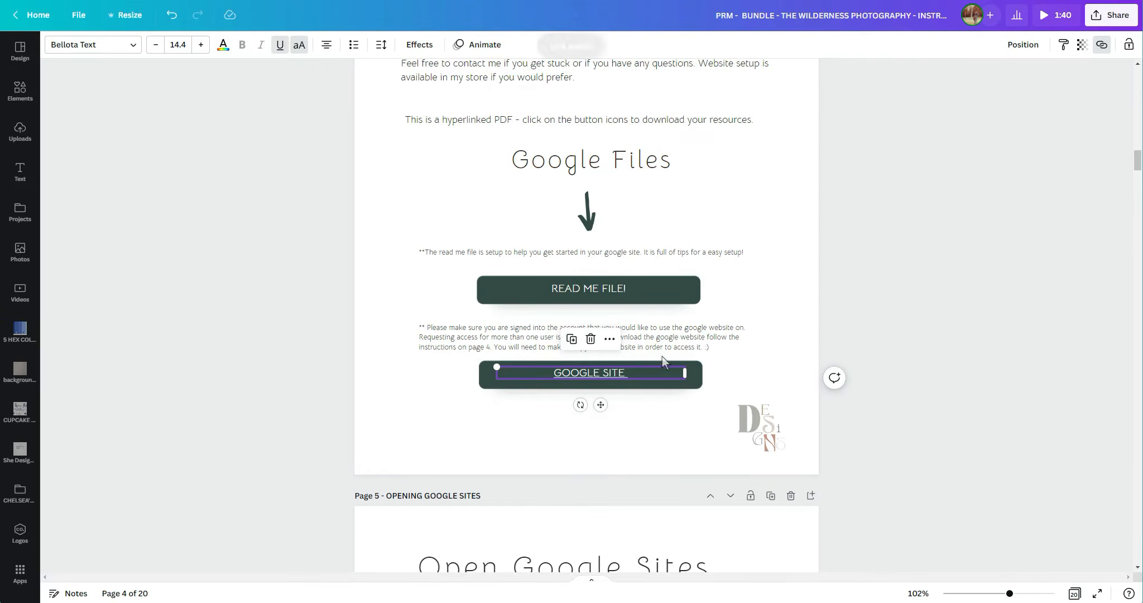
# Add the copied SOUL HOUSE folder link to the background shape of the GOOGLE SITE button.
pyautogui.click(630, 397)
pyautogui.click(1101, 45)
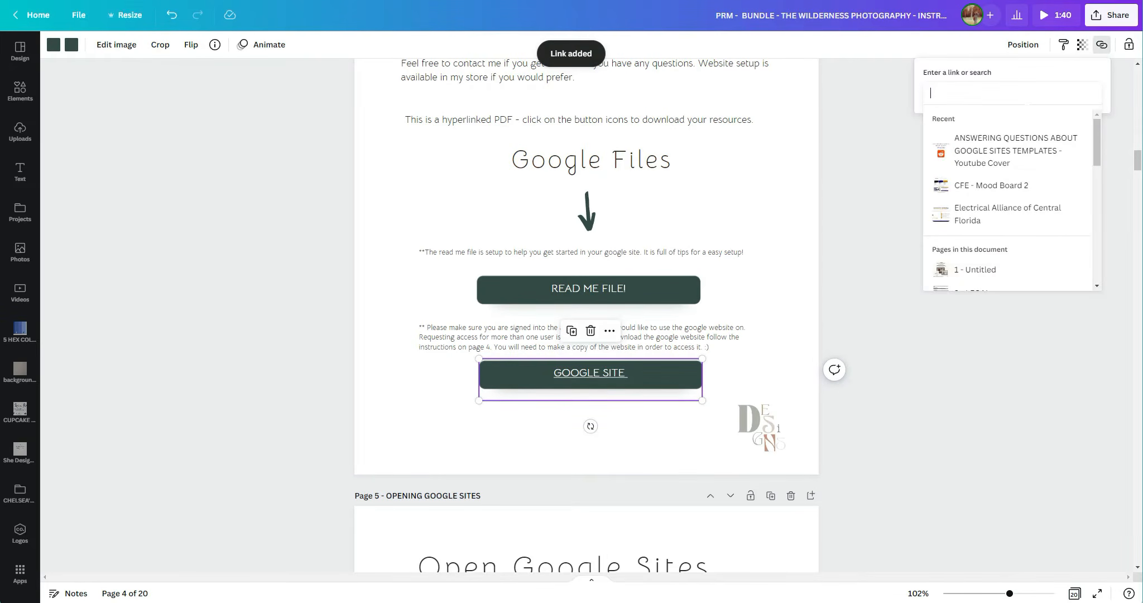
pyautogui.rightClick(1025, 96)
pyautogui.click(1076, 206)
pyautogui.press('Escape')
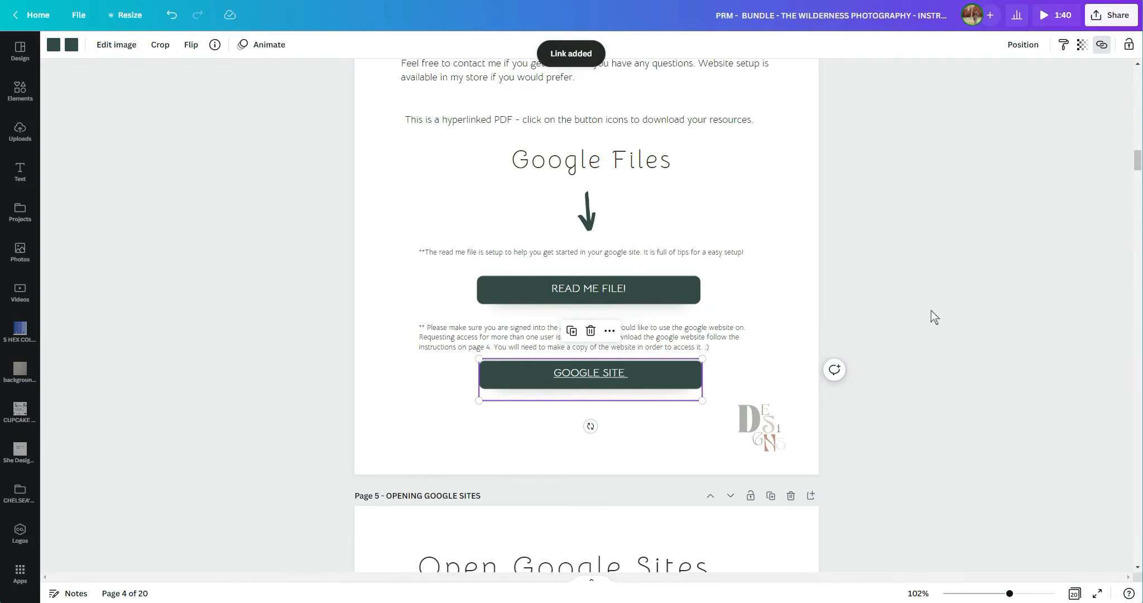
# Remove the underline from the GOOGLE SITE button text and deselect it.
pyautogui.click(591, 363)
pyautogui.click(280, 44)
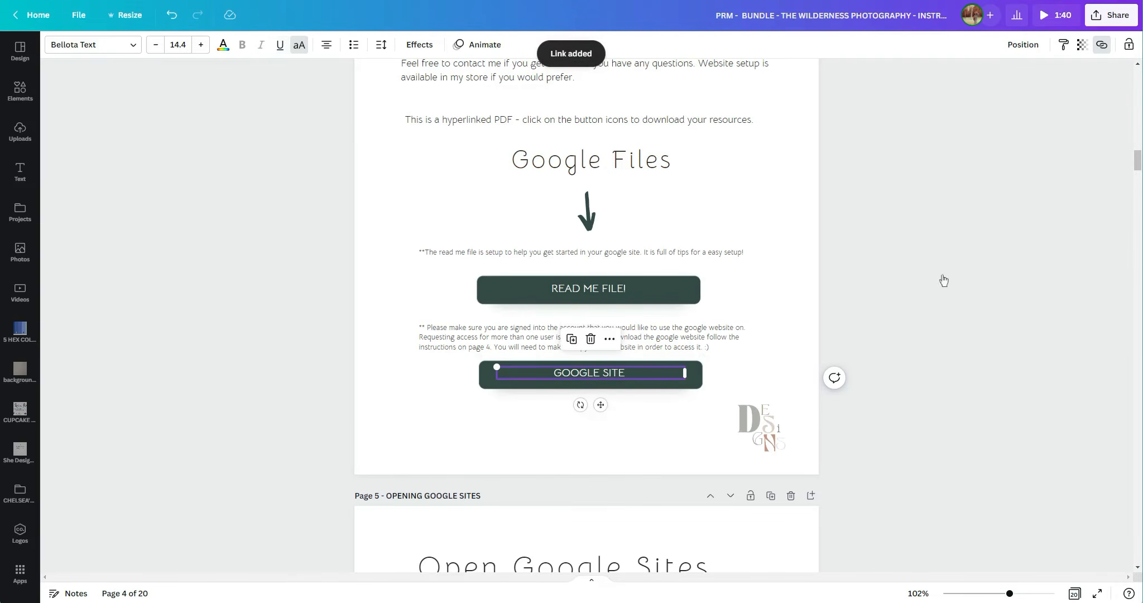
pyautogui.click(1013, 279)
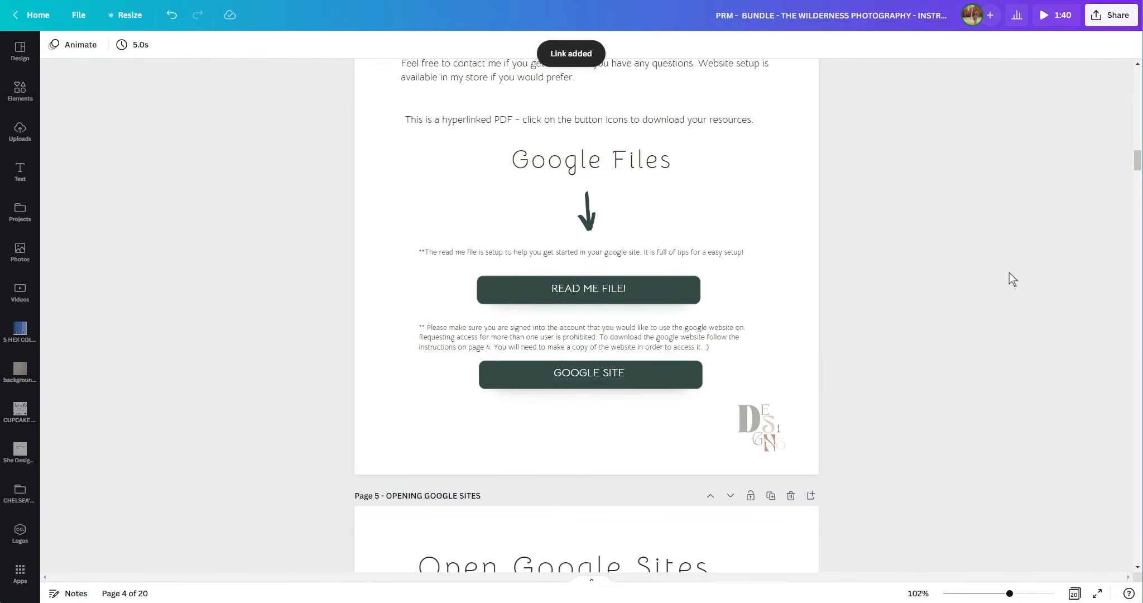
pyautogui.click(592, 417)
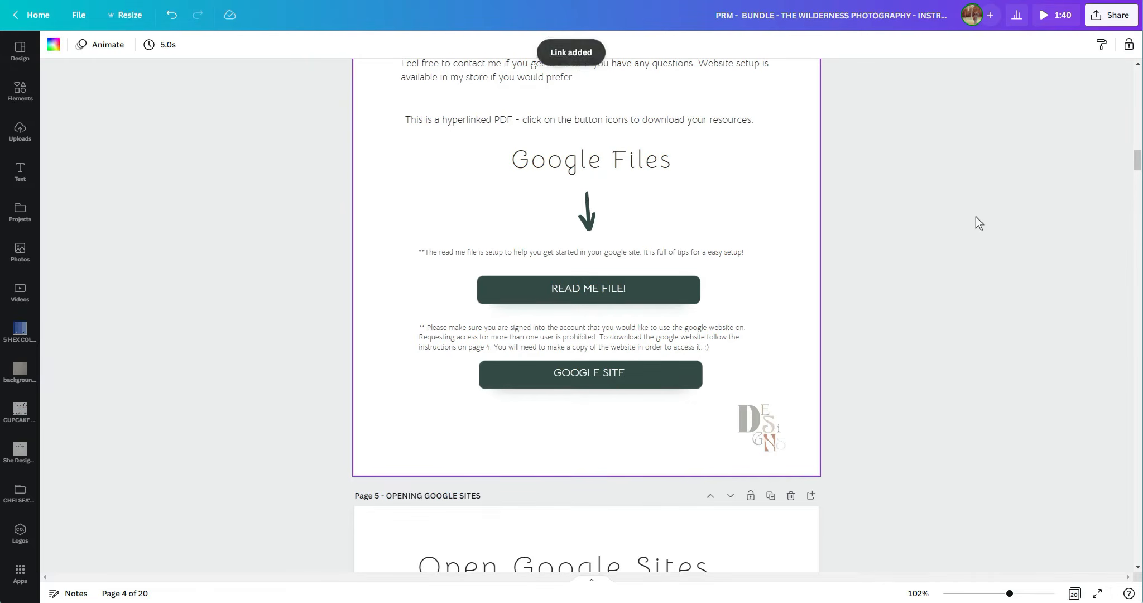
# Open the design's download options and choose PDF Standard as the file type.
pyautogui.click(1116, 14)
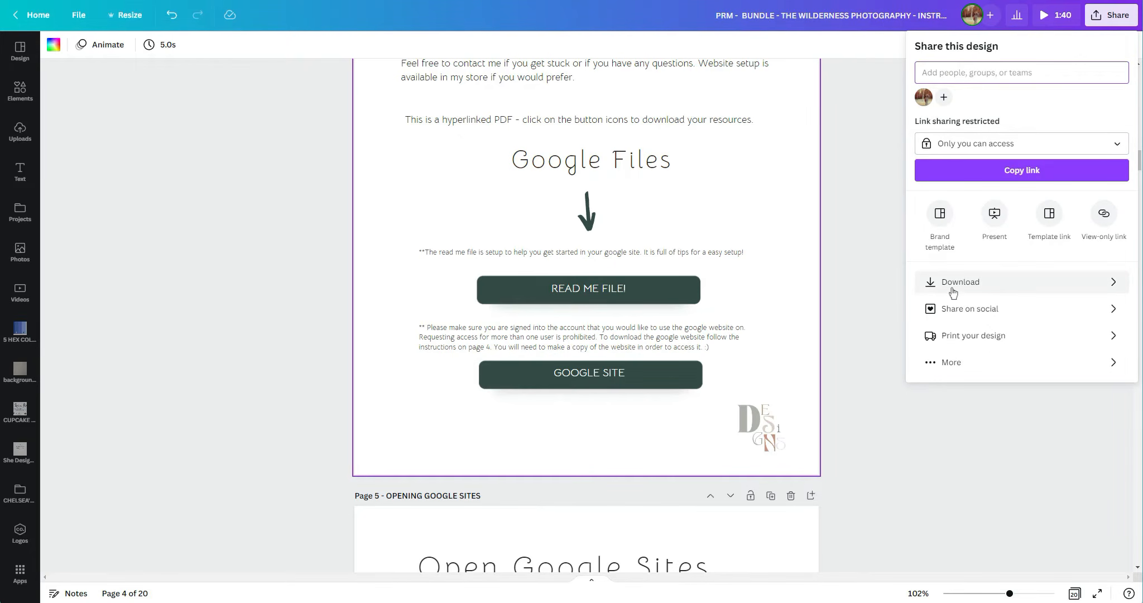
pyautogui.click(932, 287)
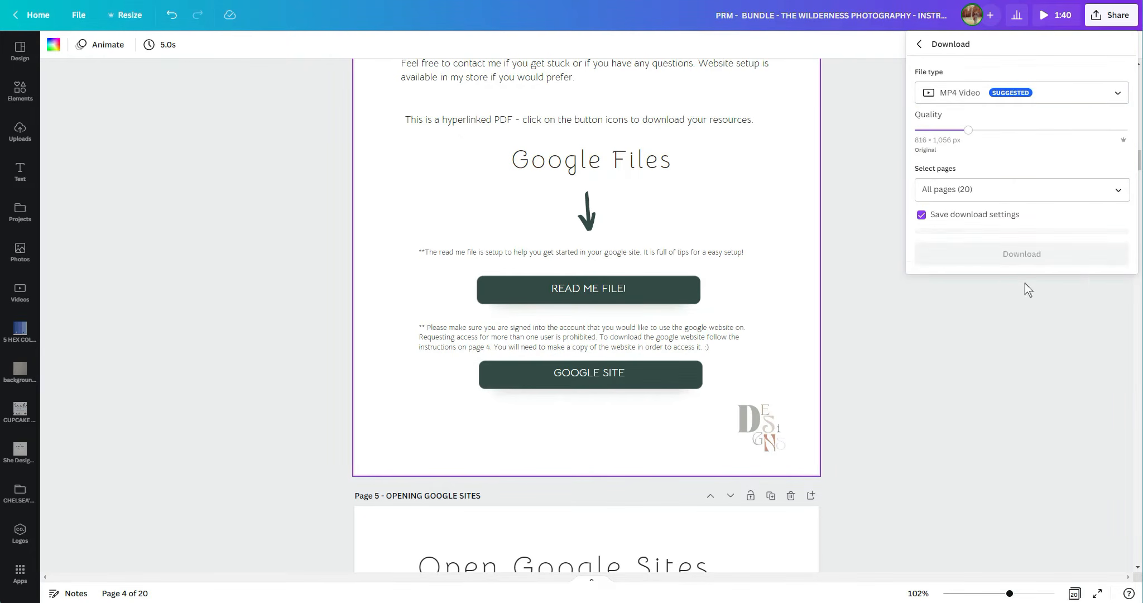
pyautogui.click(944, 93)
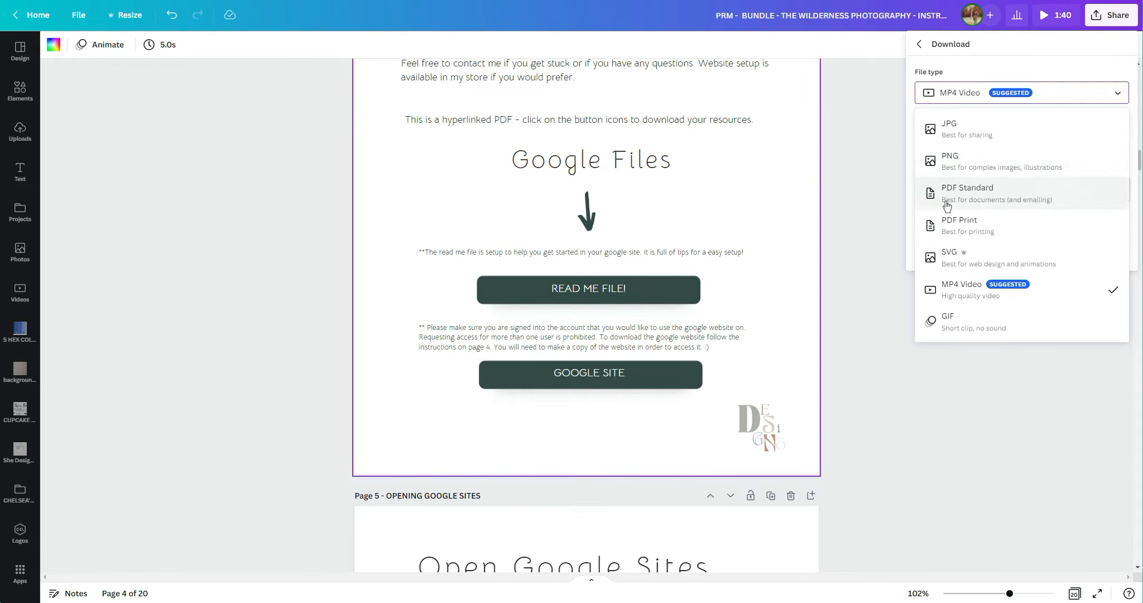
pyautogui.click(947, 195)
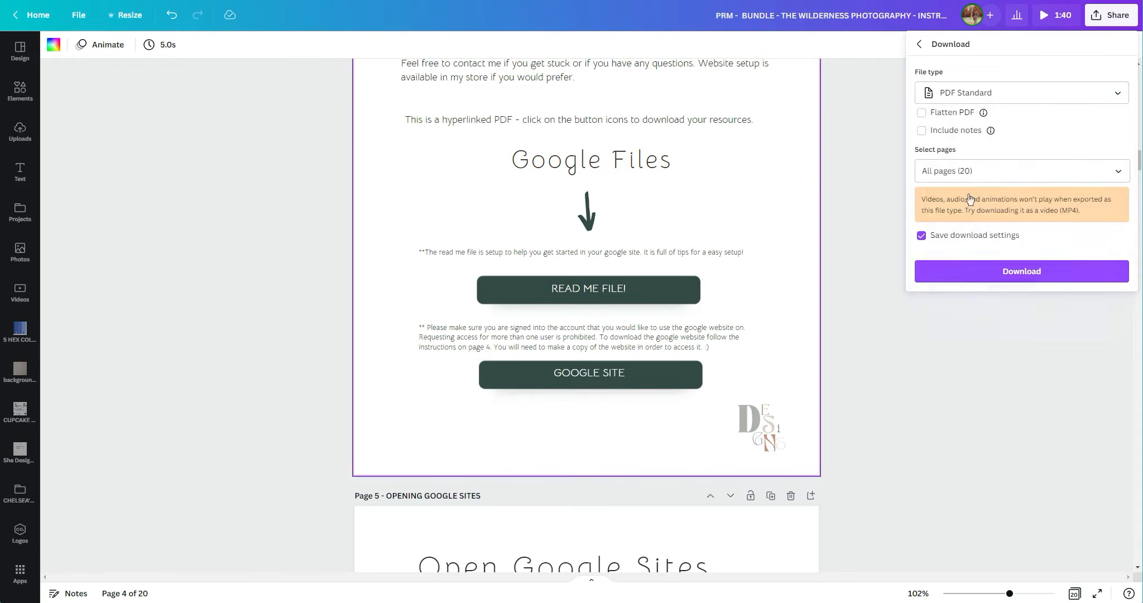
pyautogui.click(869, 171)
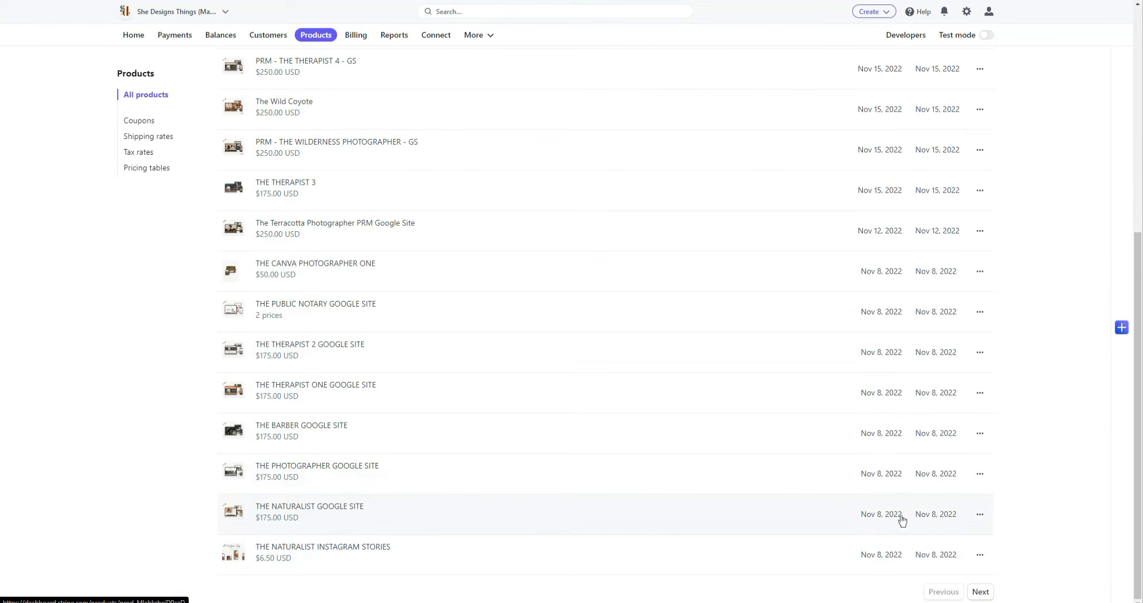
# In Stripe, open THE NATURALIST GOOGLE SITE product, look through its edit form and leave it without saving.
pyautogui.click(947, 522)
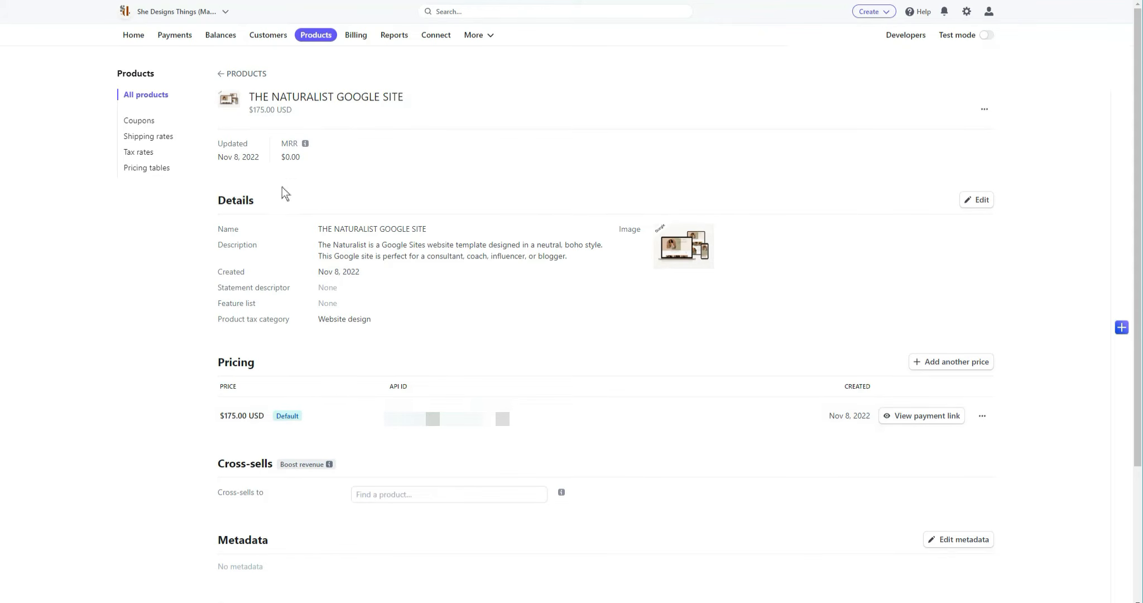
pyautogui.click(967, 202)
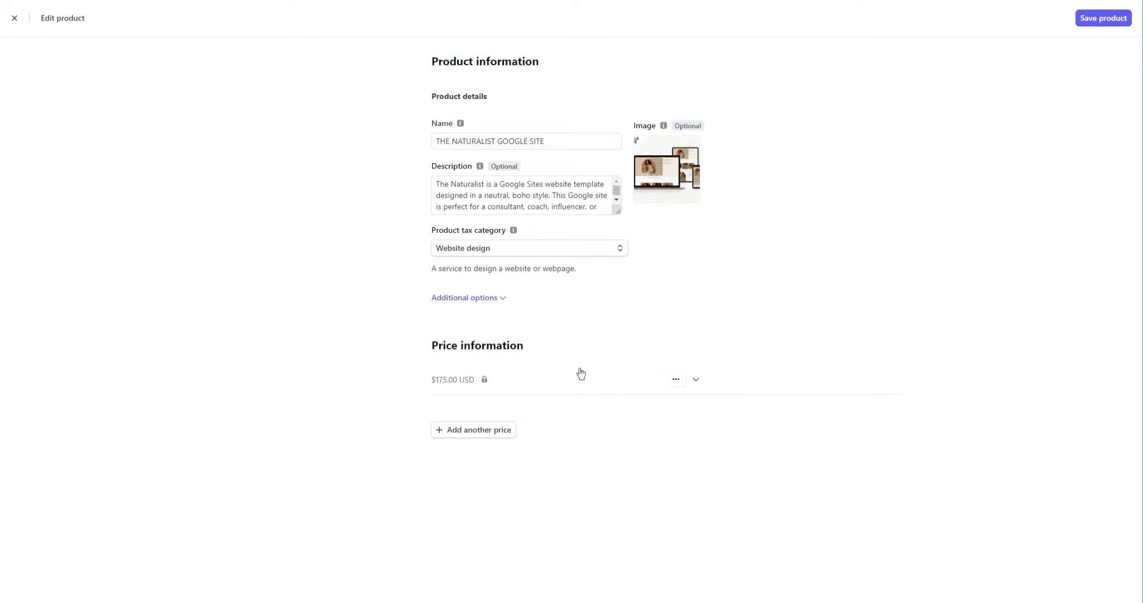
pyautogui.click(14, 18)
# Start a new payment link for the $175.00 price of THE NATURALIST GOOGLE SITE.
pyautogui.scroll(-2, 316, 297)
pyautogui.scroll(-2, 835, 248)
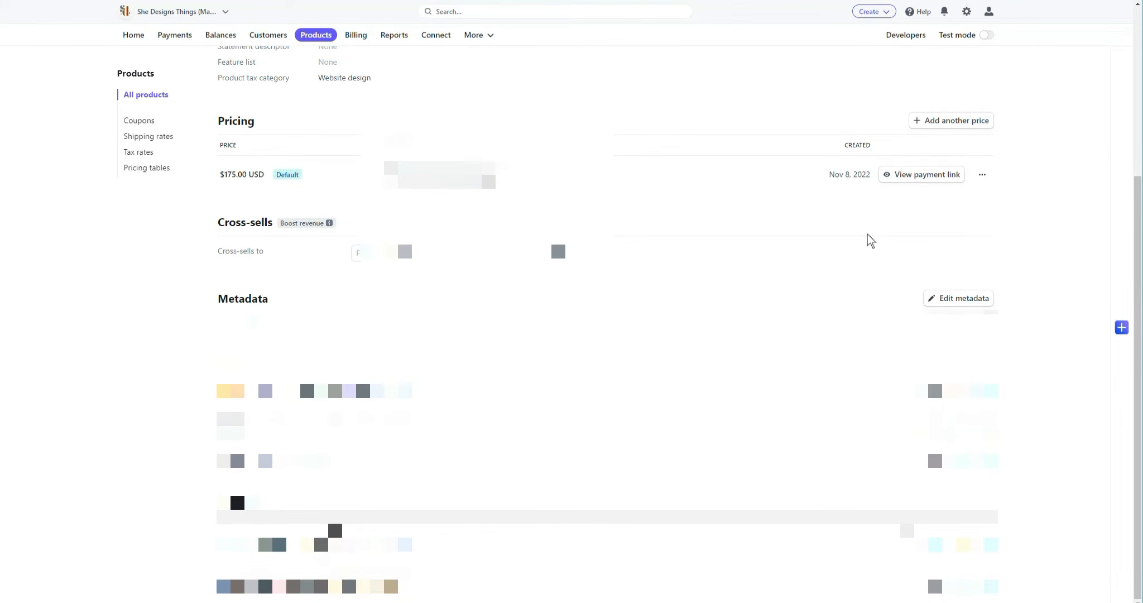
pyautogui.click(981, 177)
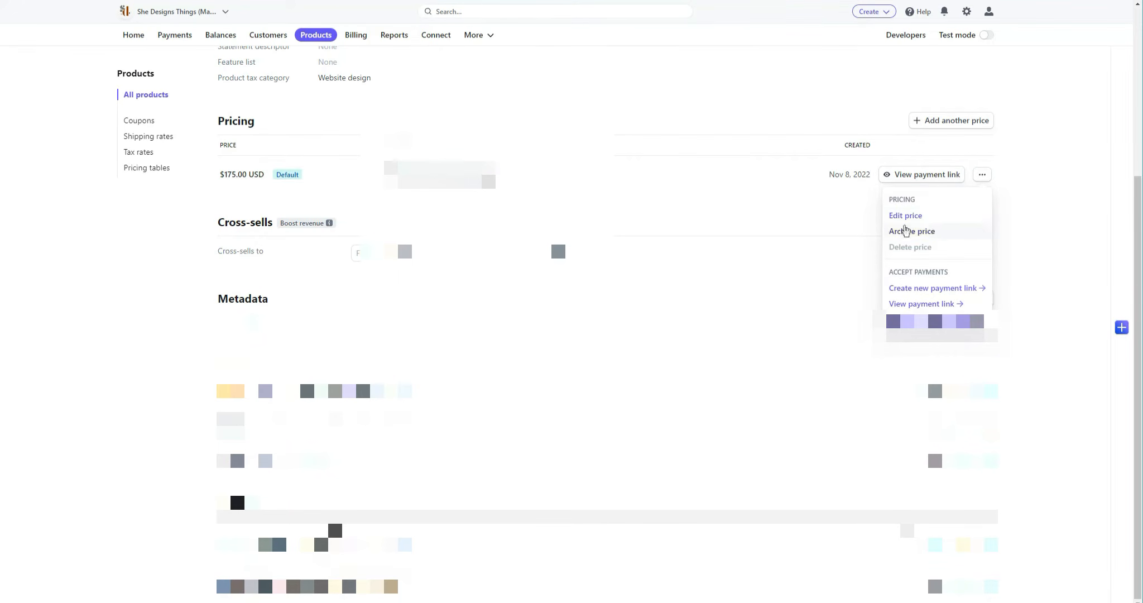
pyautogui.click(897, 289)
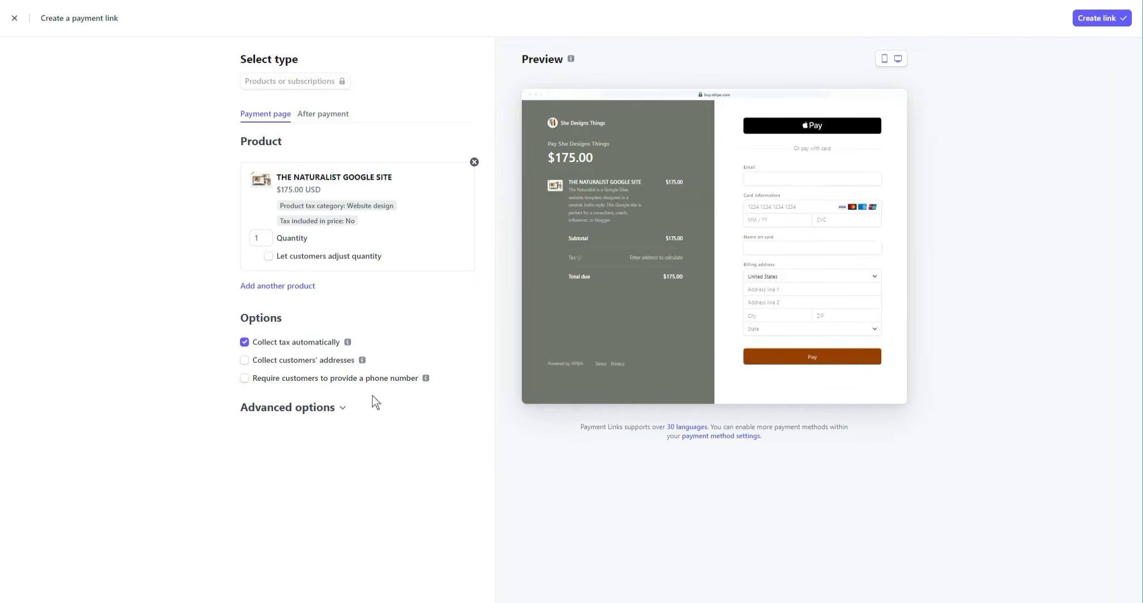
# Set the payment link's after-payment behaviour to skip the confirmation page and redirect customers to a website.
pyautogui.click(316, 117)
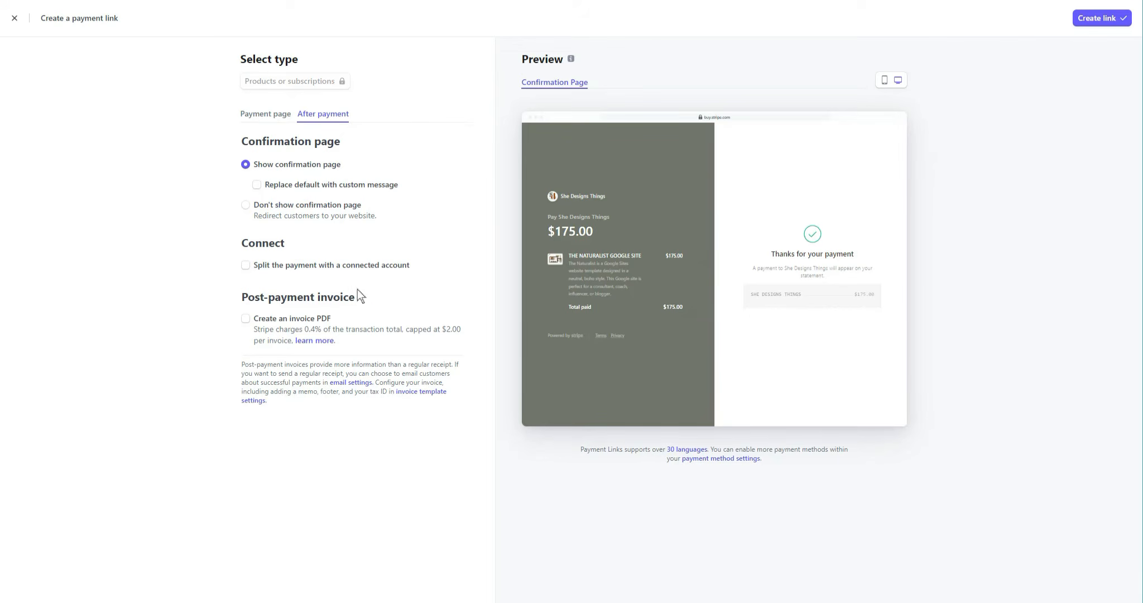
pyautogui.click(263, 185)
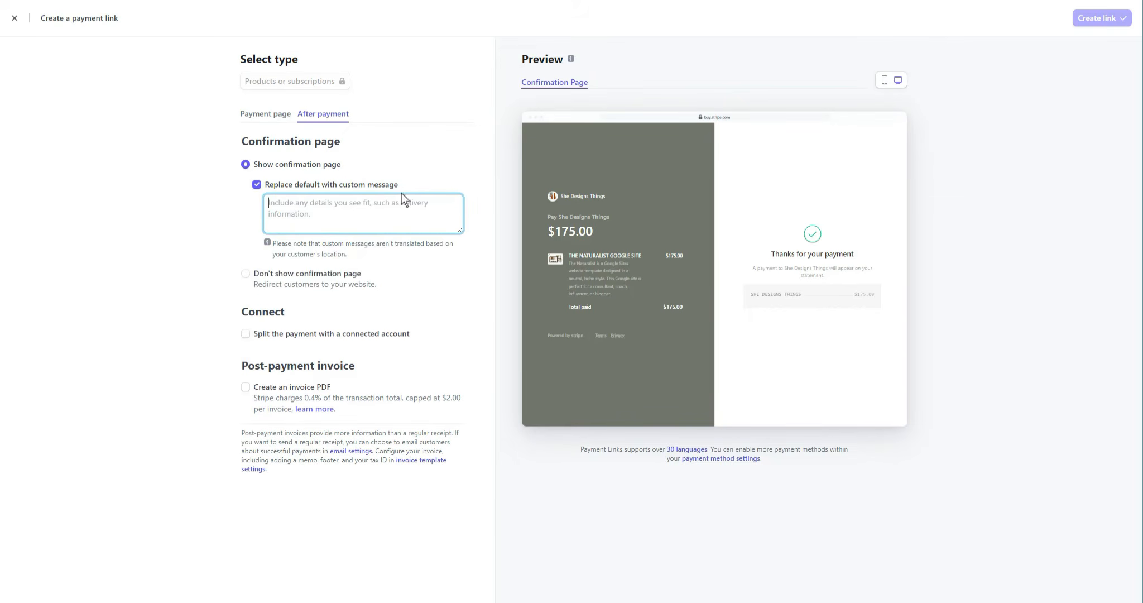
pyautogui.click(246, 276)
pyautogui.click(247, 301)
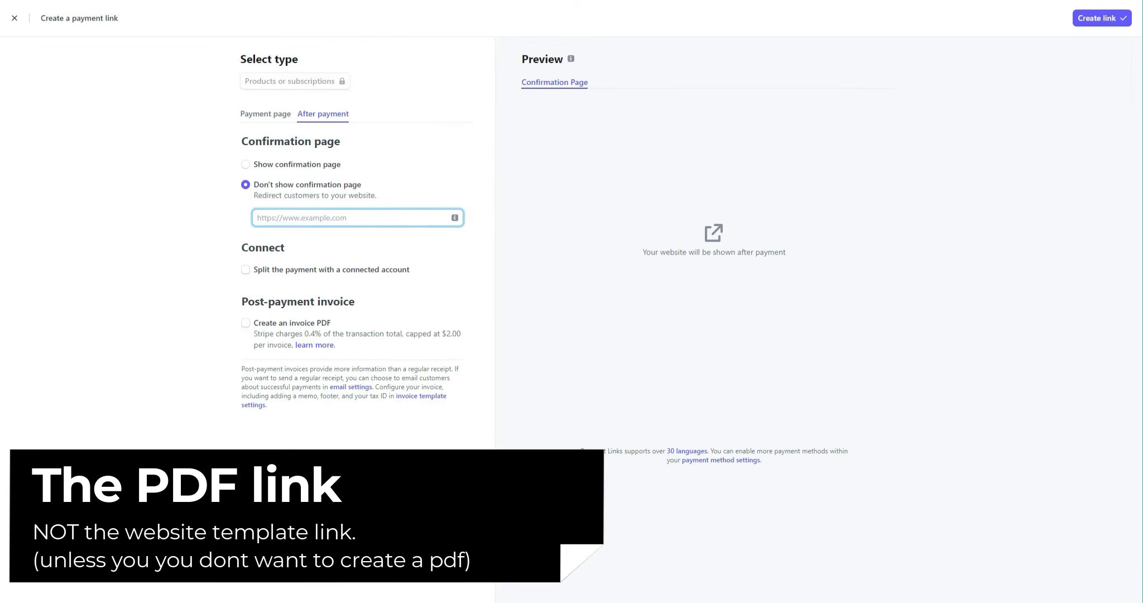
pyautogui.moveTo(454, 217)
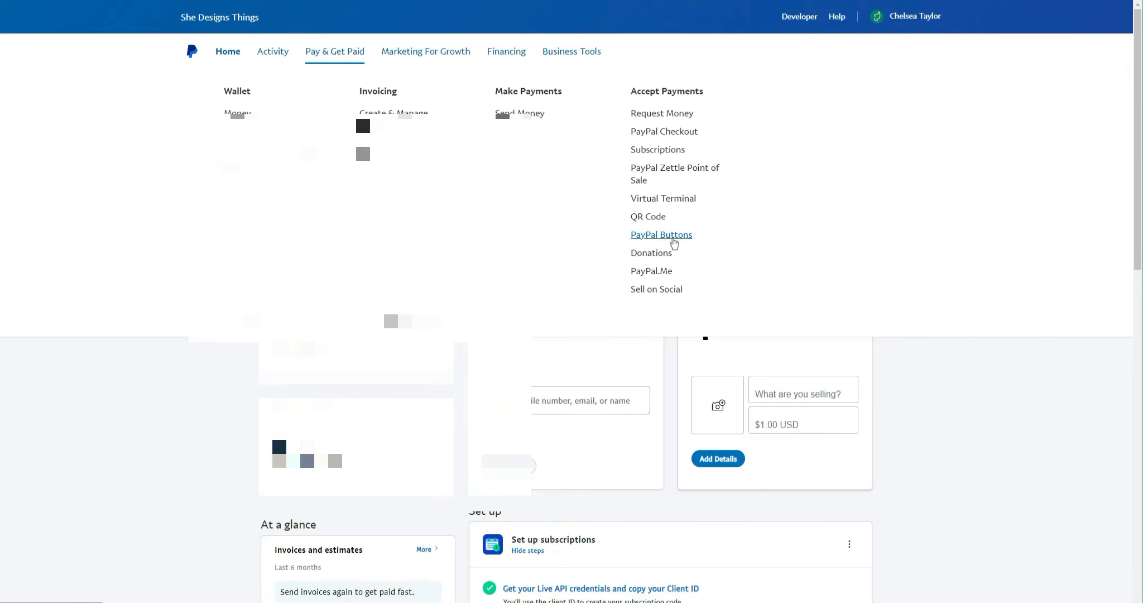
# In PayPal, review the available PayPal button types and start creating a Buy Now button.
pyautogui.click(673, 238)
pyautogui.scroll(-2, 1029, 235)
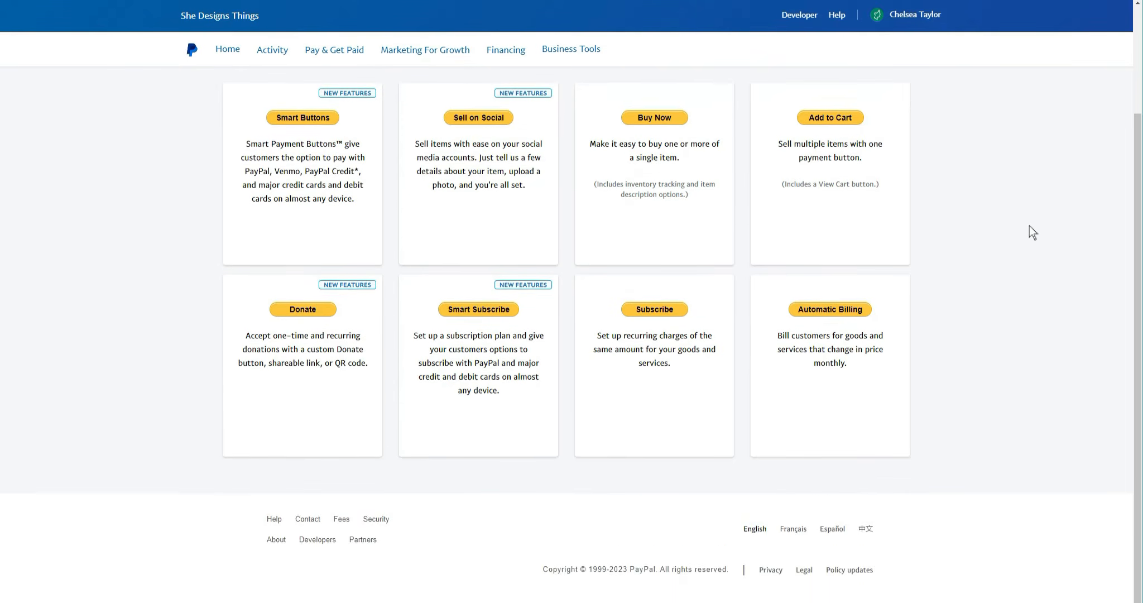
pyautogui.scroll(2, 1032, 232)
pyautogui.scroll(1, 1032, 229)
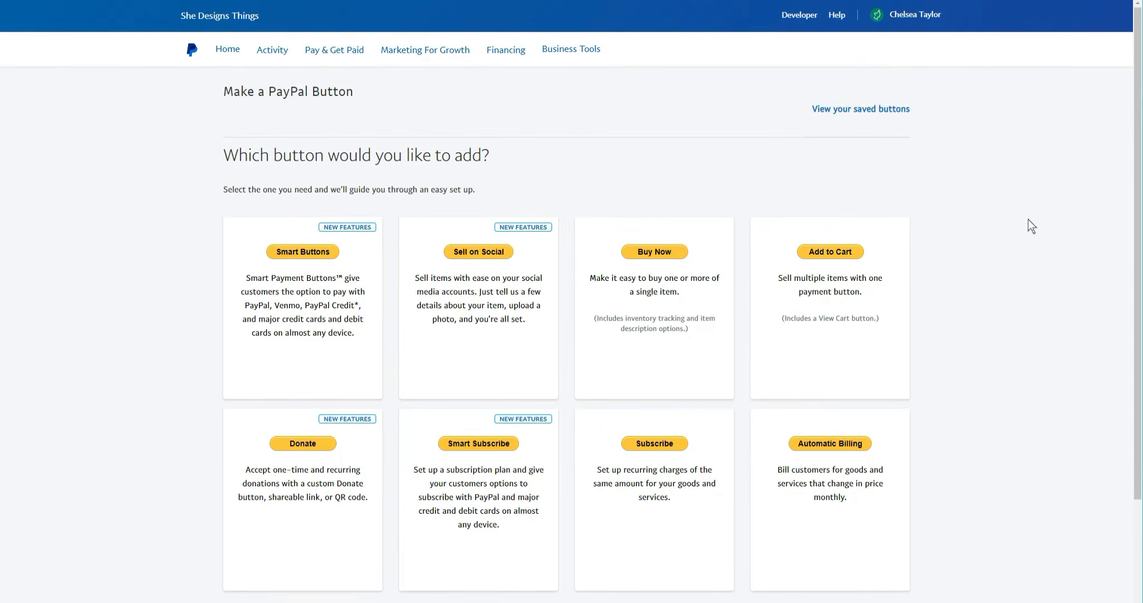
pyautogui.scroll(-2, 1032, 226)
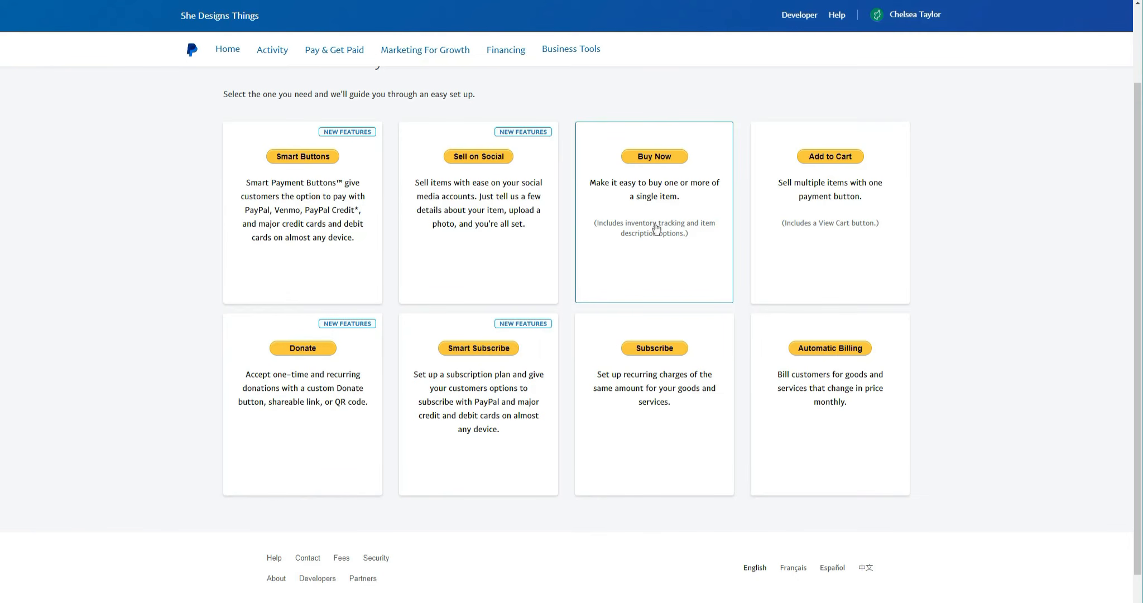
pyautogui.click(653, 225)
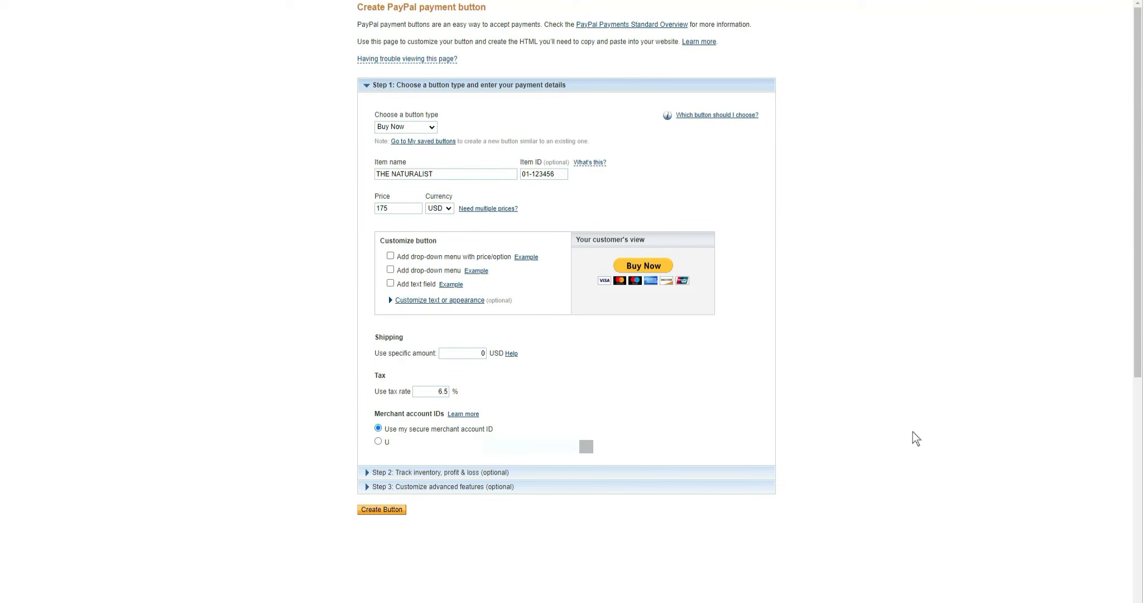
# Choose Buy Now as the button type and open the item name for editing.
pyautogui.click(431, 127)
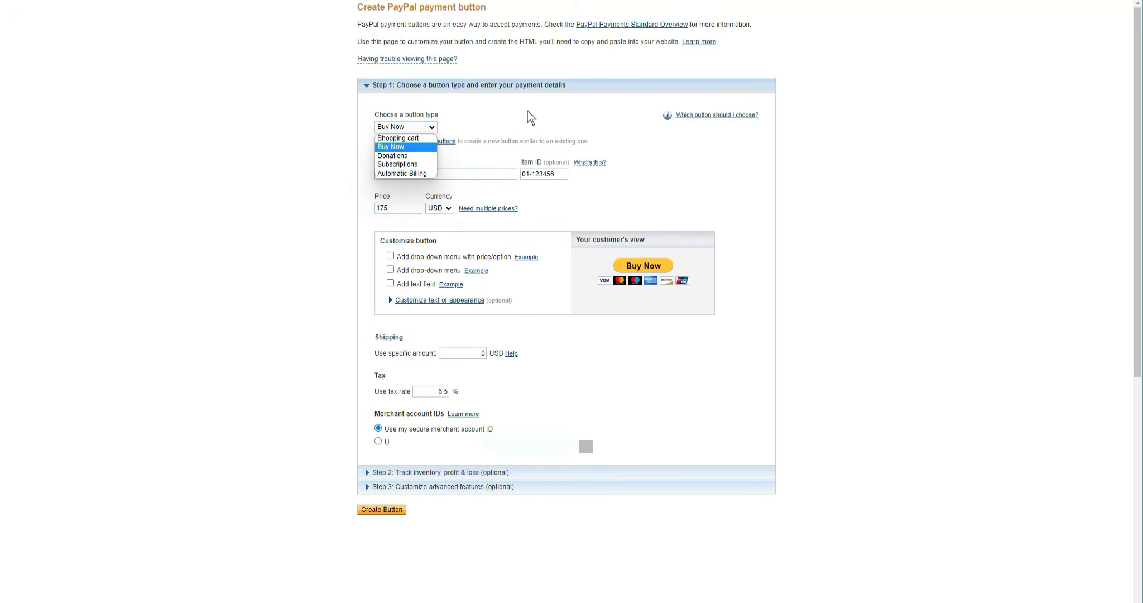
pyautogui.click(415, 148)
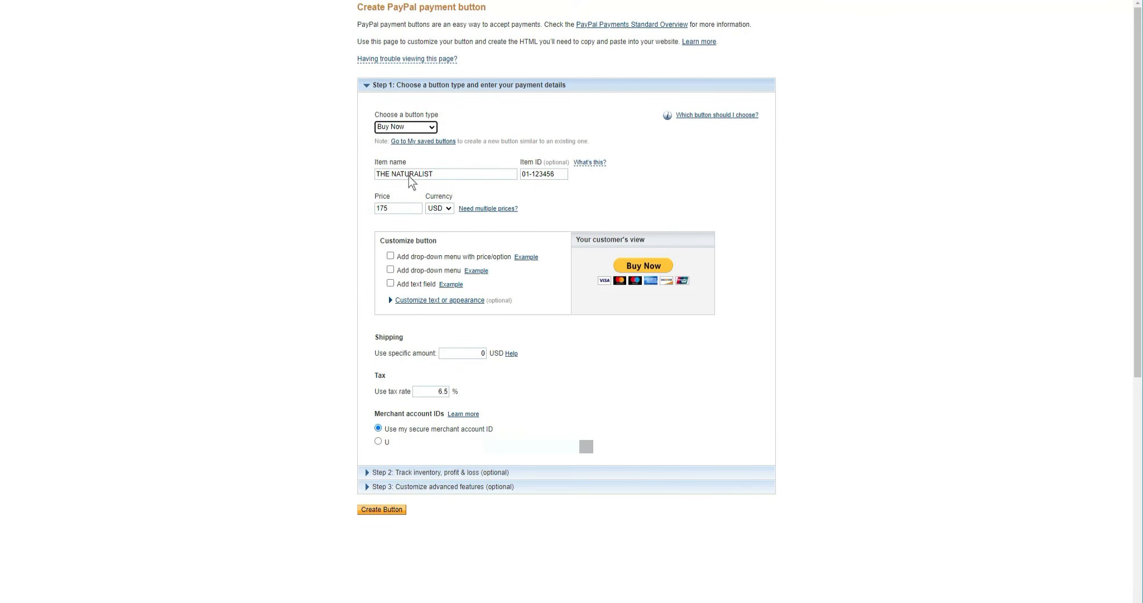
pyautogui.click(433, 174)
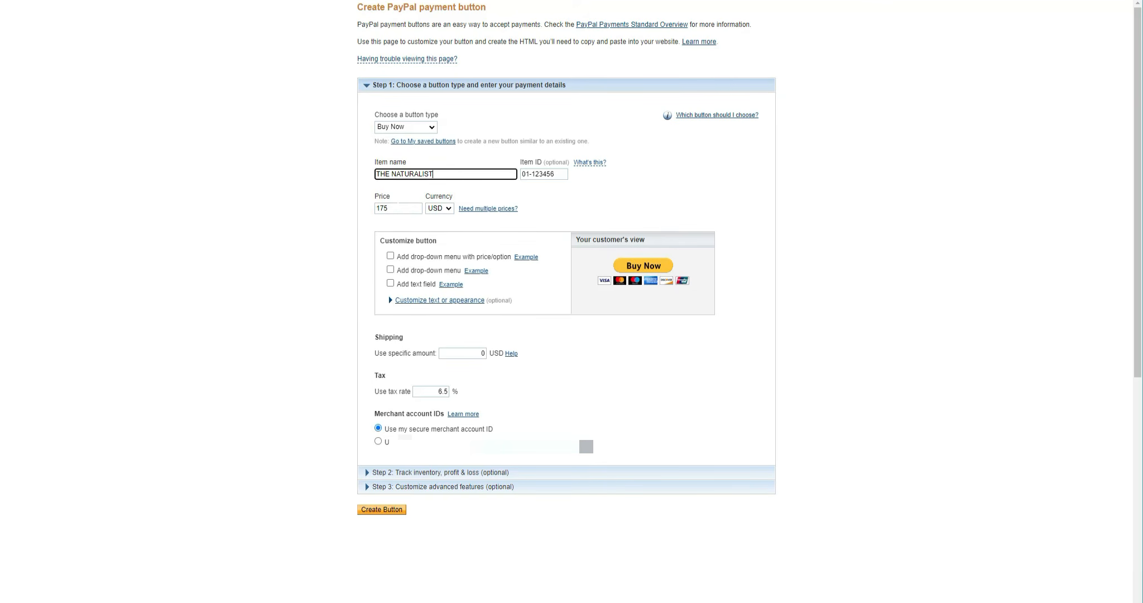
# Go through the inventory tracking section to the advanced features and open the finish-checkout redirect URL for entry.
pyautogui.scroll(-3, 469, 329)
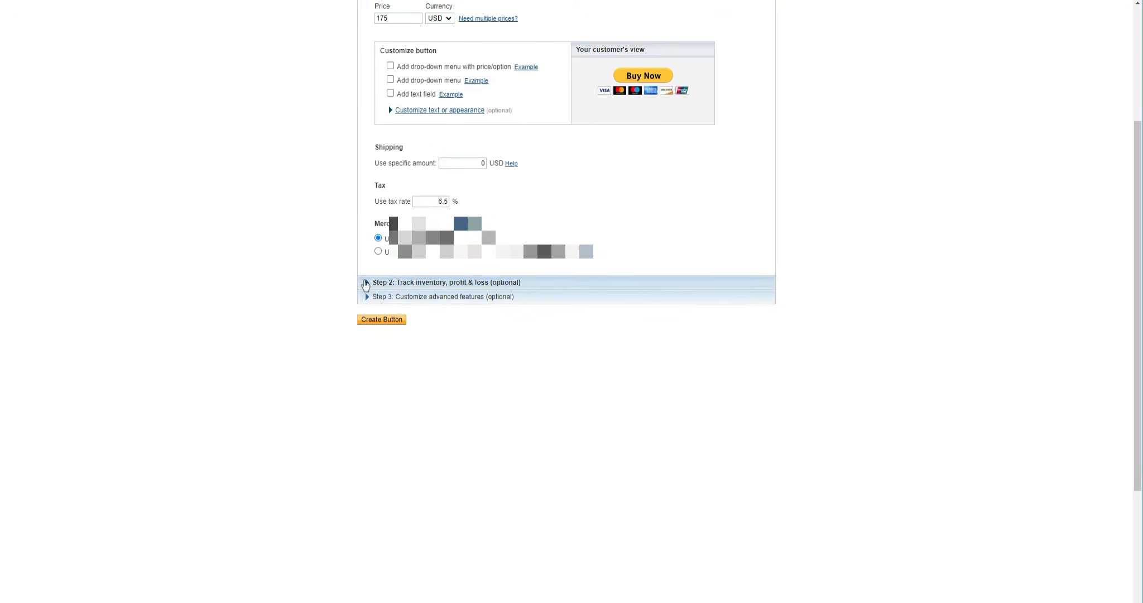
pyautogui.click(366, 282)
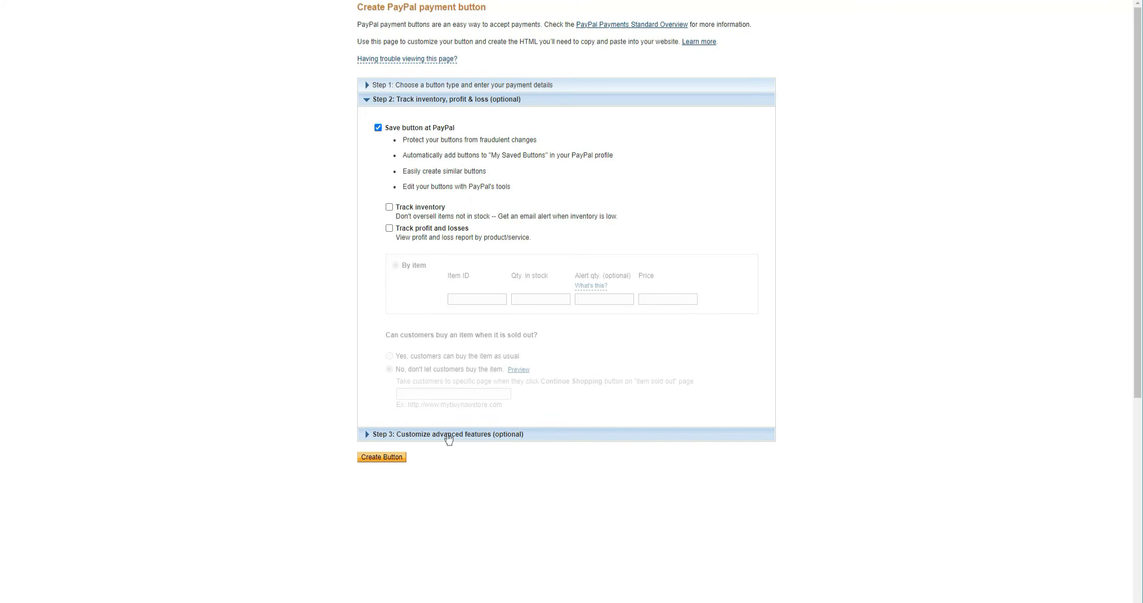
pyautogui.click(494, 436)
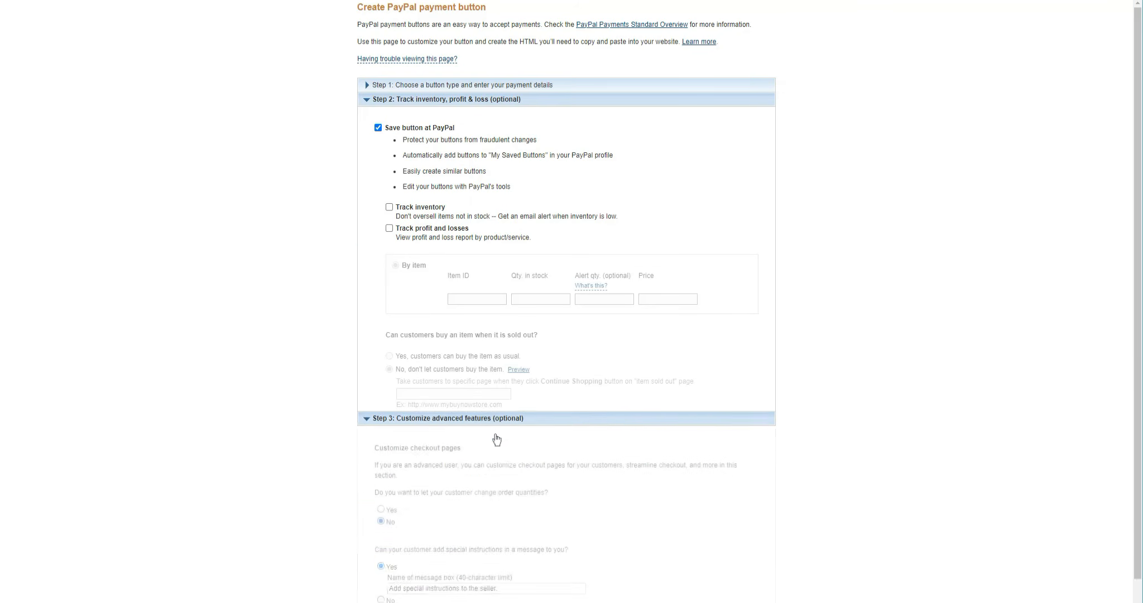
pyautogui.scroll(-1, 863, 337)
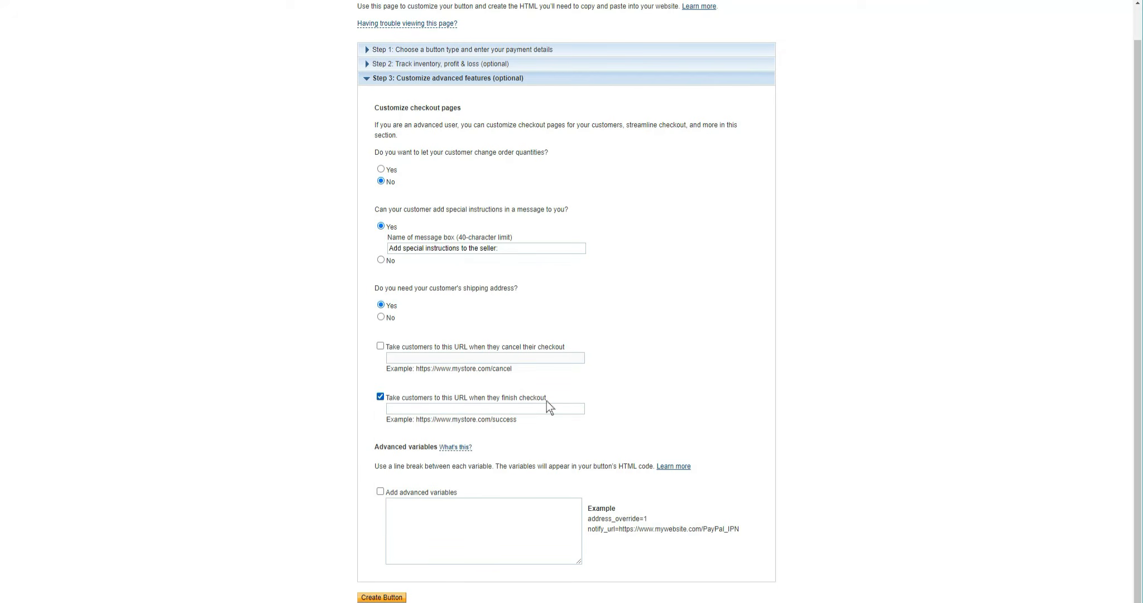
pyautogui.click(441, 409)
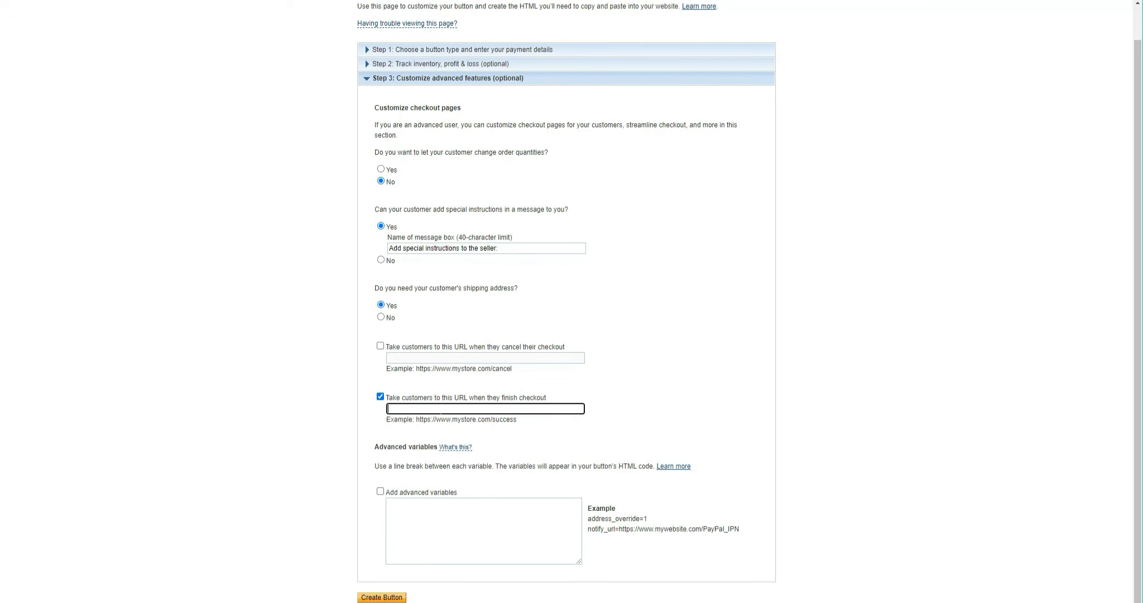